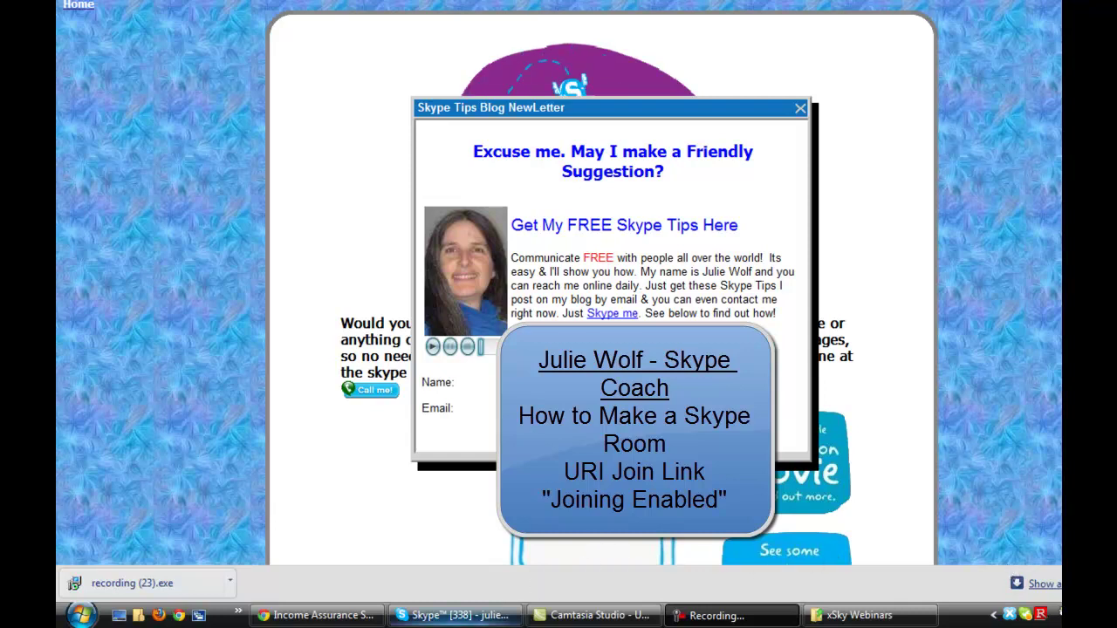
# - Glance at the Skype group chat, then show the skypechat directory tab in Chrome
pyautogui.click(445, 616)
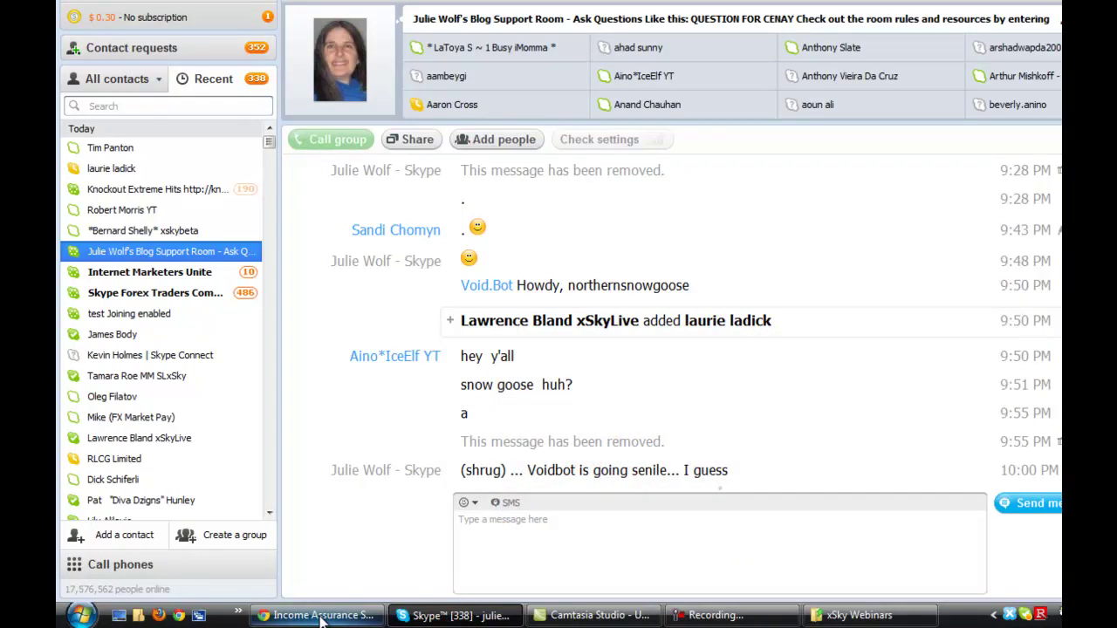
pyautogui.click(321, 616)
pyautogui.hotkey('ctrl', 'Tab')
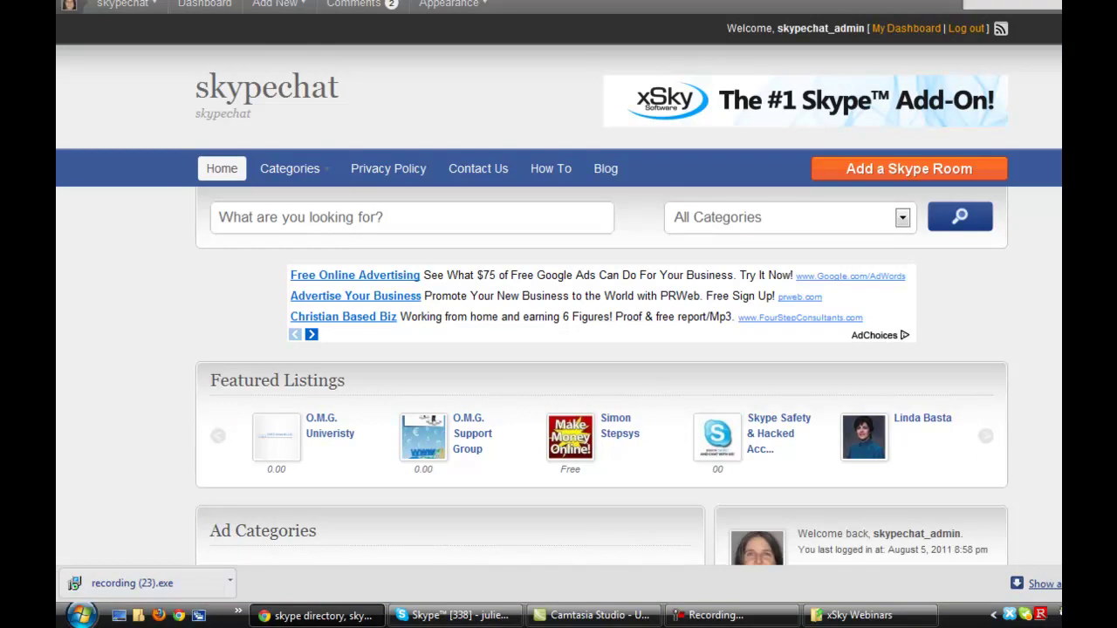
pyautogui.scroll(-1, 558, 349)
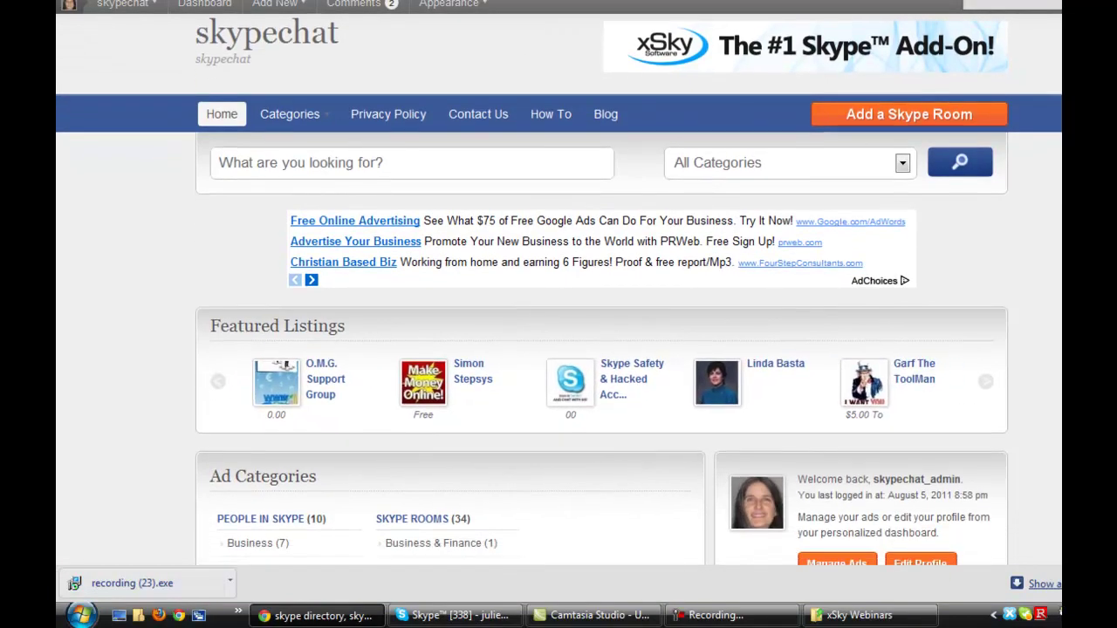
pyautogui.scroll(1, 558, 349)
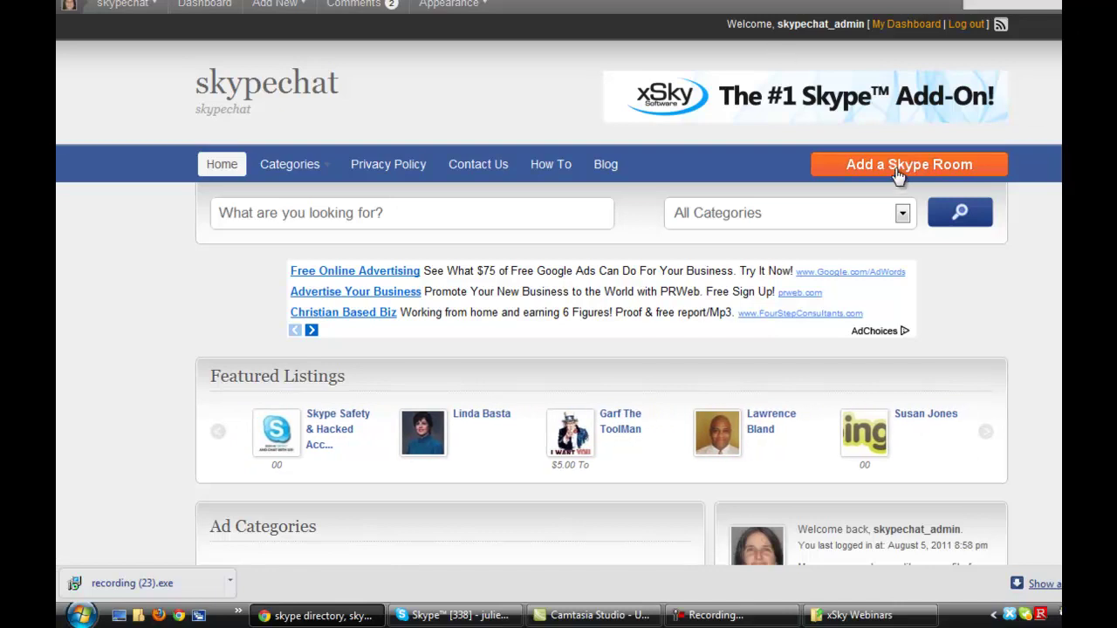
pyautogui.scroll(-3, 448, 245)
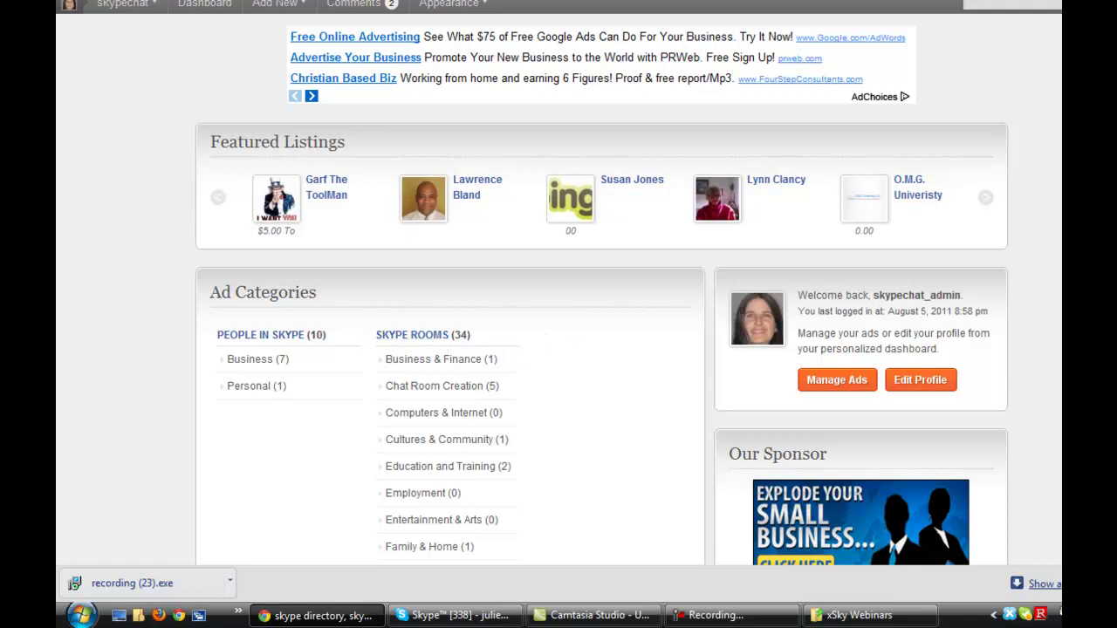
pyautogui.scroll(1, 541, 340)
pyautogui.scroll(3, 853, 144)
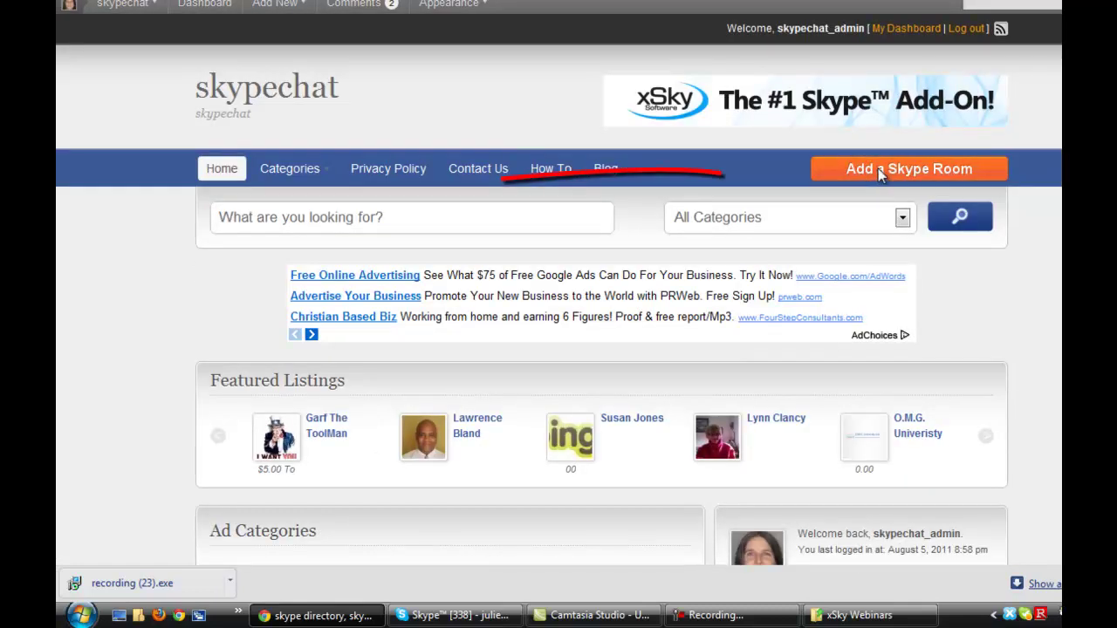
# - Begin adding a Skype room listing with Business & Finance as its category
pyautogui.click(879, 173)
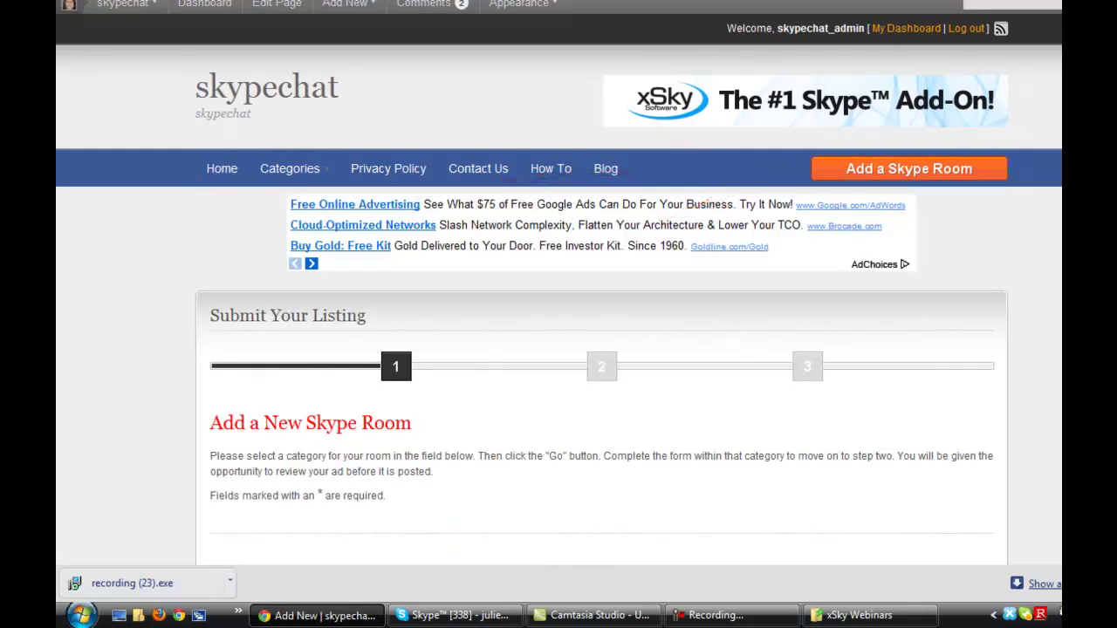
pyautogui.scroll(-2, 559, 349)
pyautogui.scroll(-3, 558, 349)
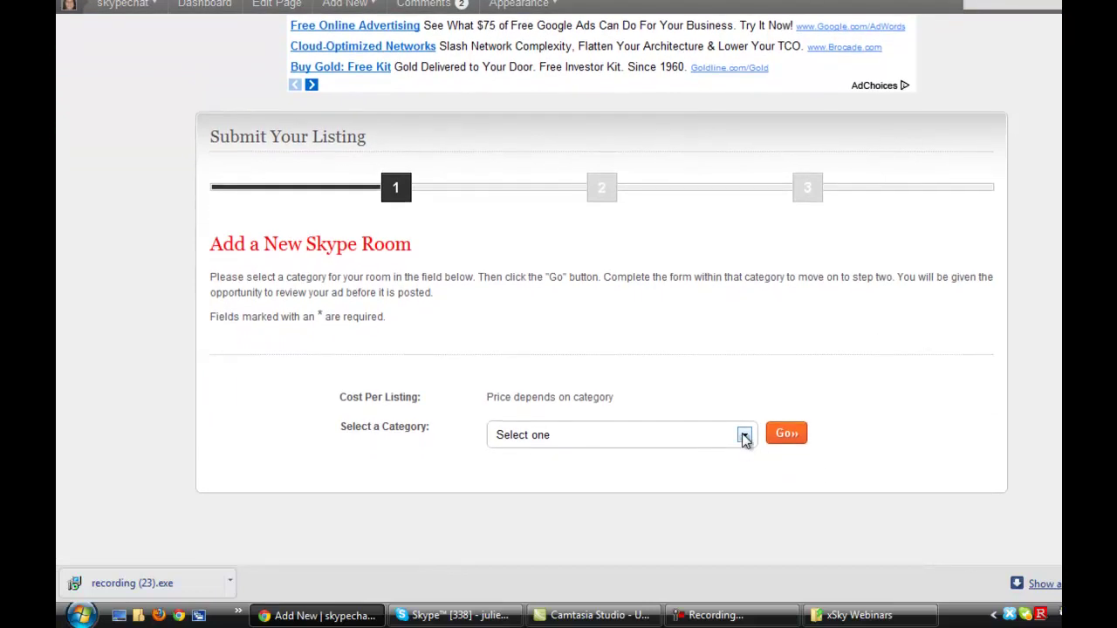
pyautogui.click(744, 435)
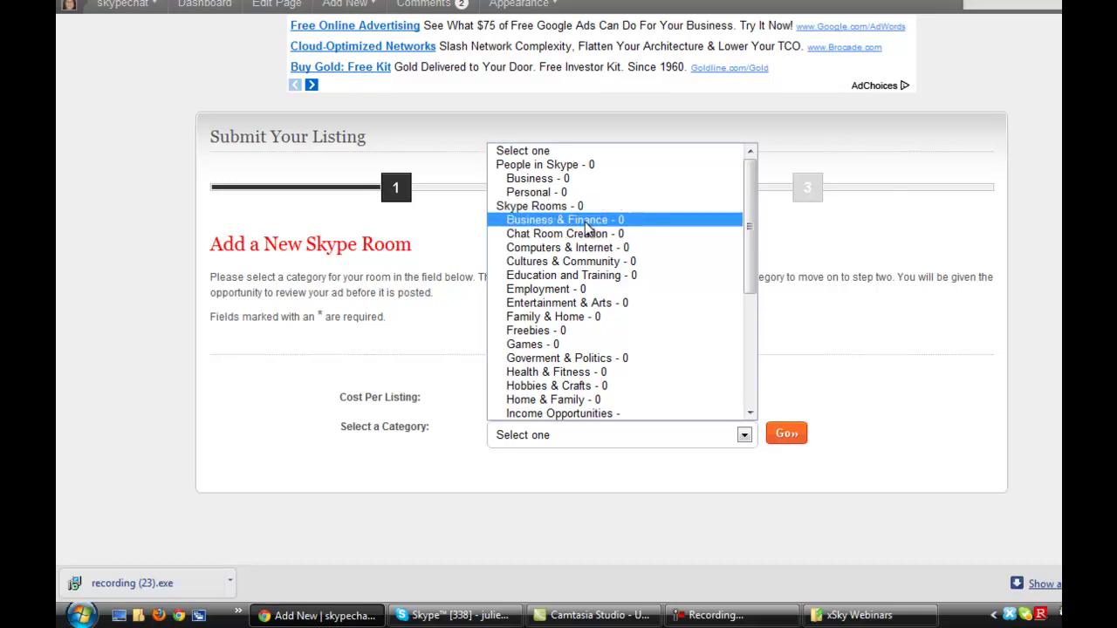
pyautogui.click(589, 229)
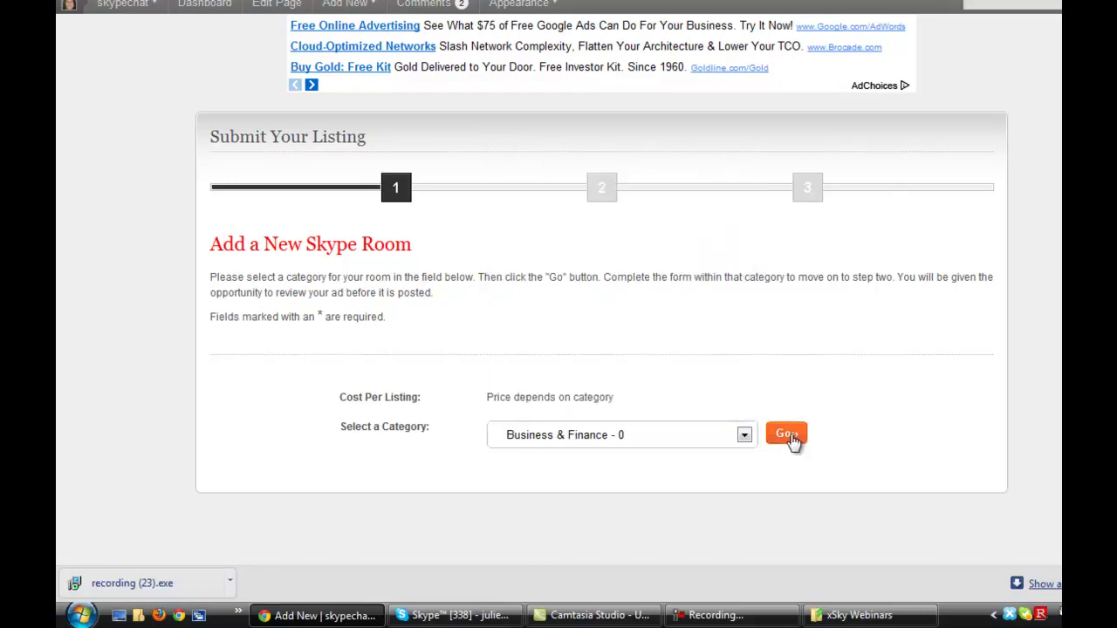
pyautogui.click(786, 435)
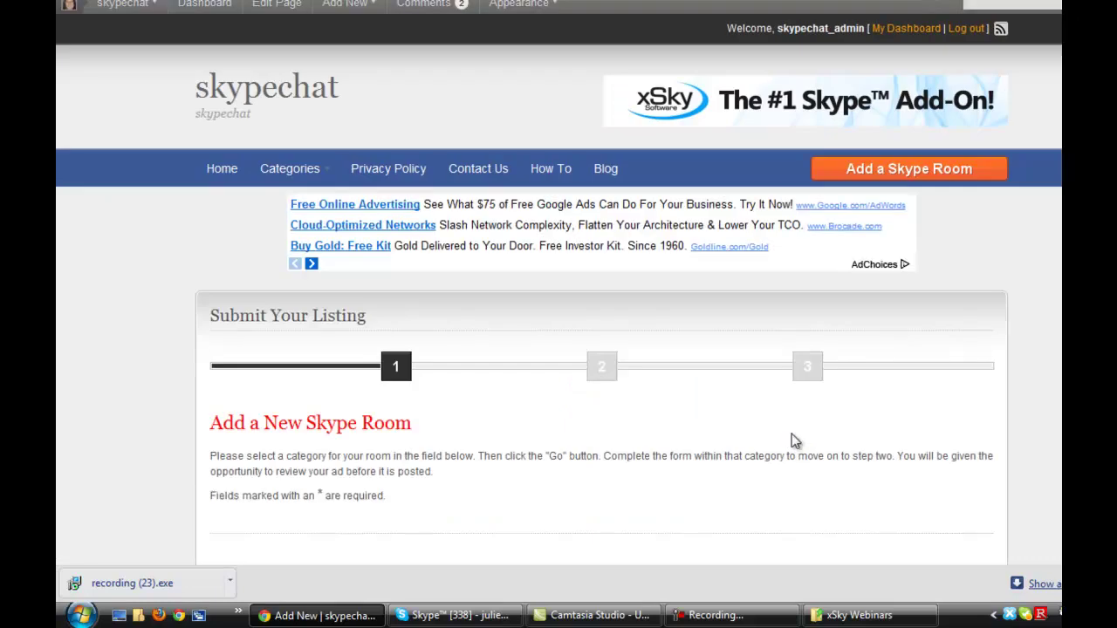
pyautogui.scroll(-1, 602, 349)
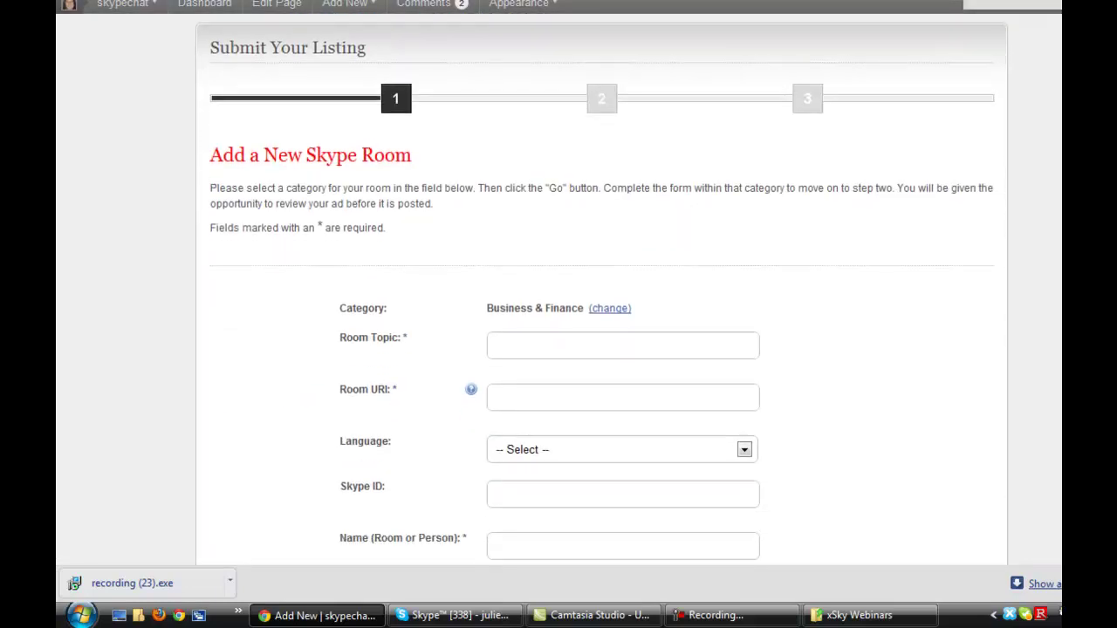
# - Enter 'Bus' as the room topic and show the Room URI help note
pyautogui.scroll(-1, 602, 349)
pyautogui.scroll(-1, 711, 218)
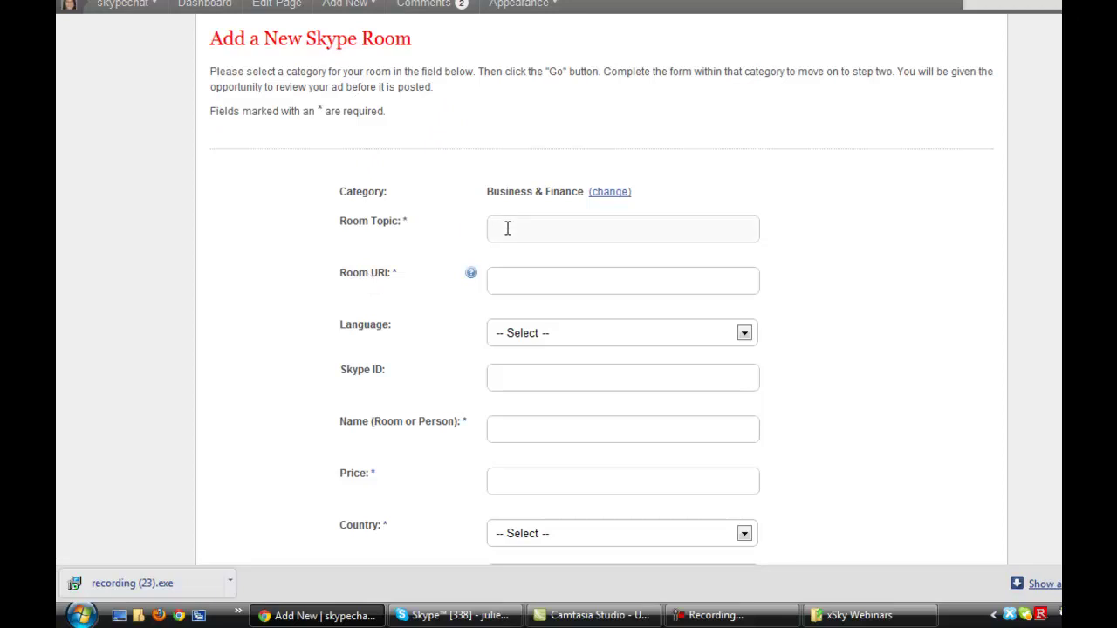
pyautogui.write('Buse')
pyautogui.press('BackSpace')
pyautogui.press('BackSpace')
pyautogui.press('BackSpace')
pyautogui.press('BackSpace')
pyautogui.moveTo(469, 278)
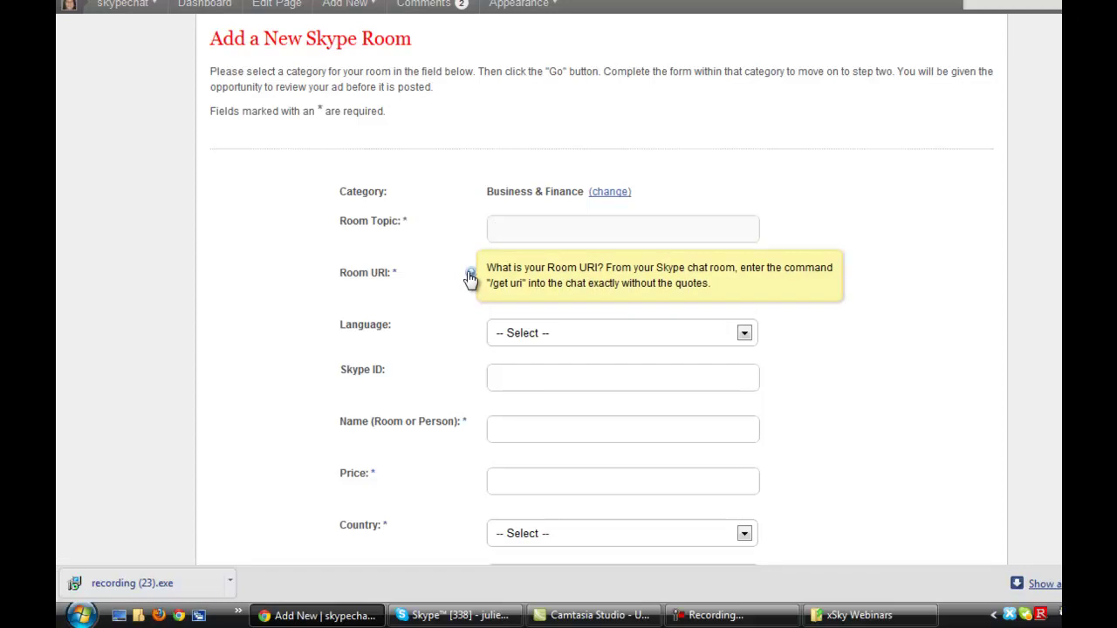
# - Place the cursor in the Room URI field, dismissing the help note
pyautogui.click(517, 286)
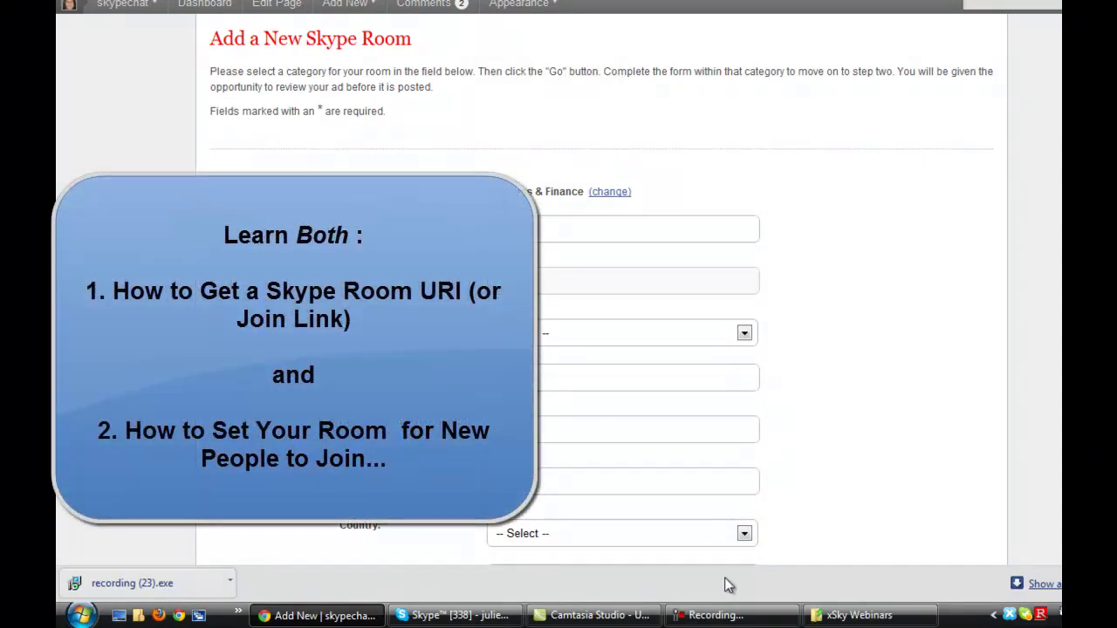
# - Send '/geturl' in the support room chat to get its skype:?chat join URI
pyautogui.click(449, 617)
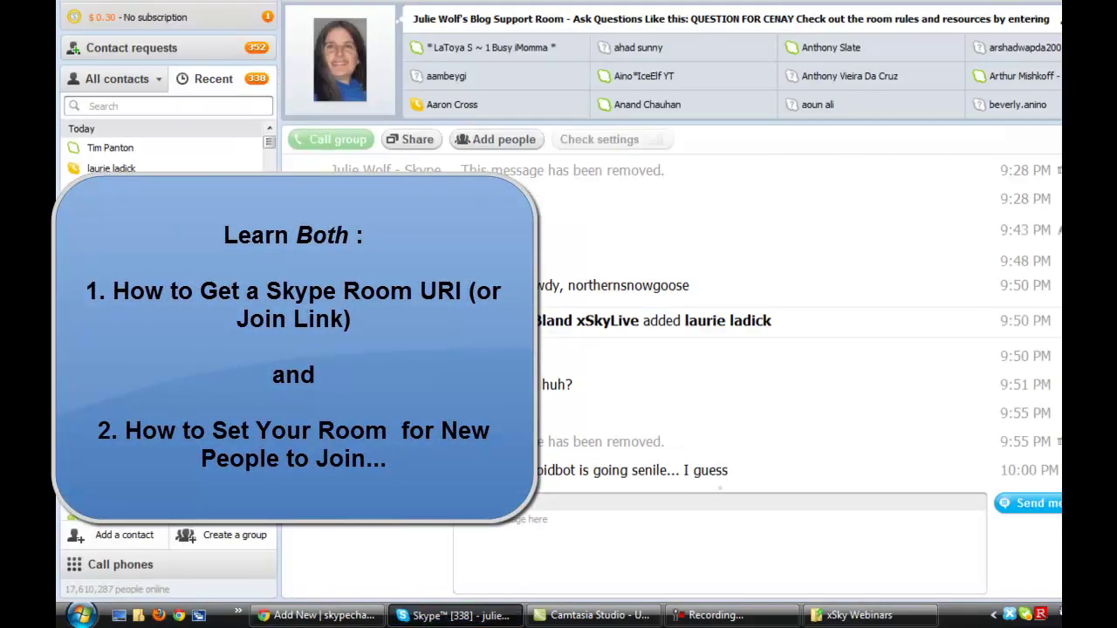
pyautogui.click(487, 530)
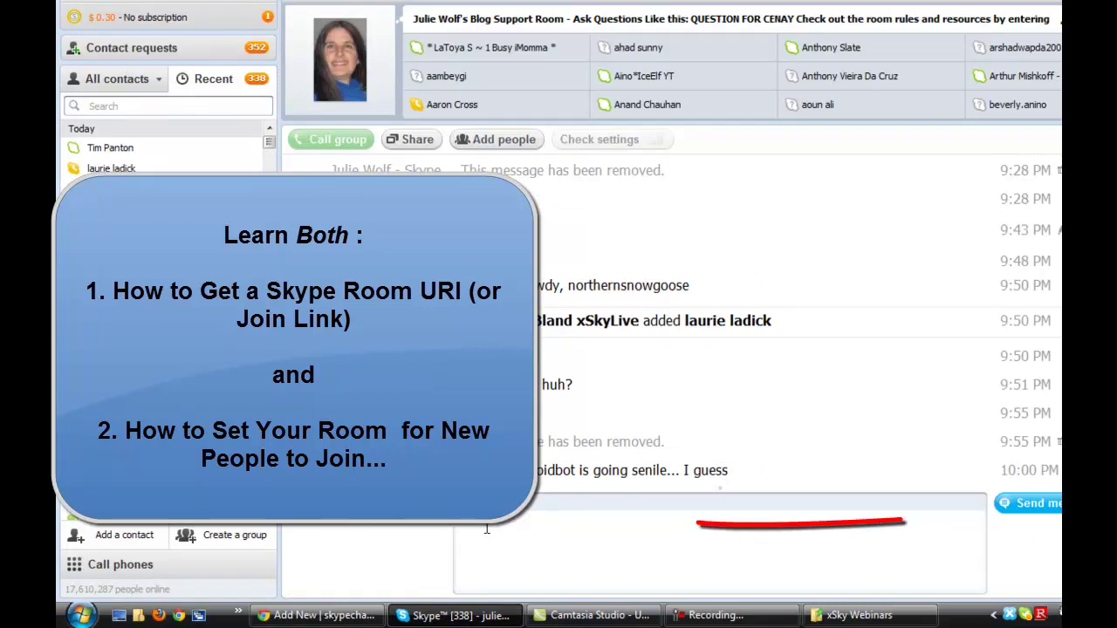
pyautogui.write('/geturl')
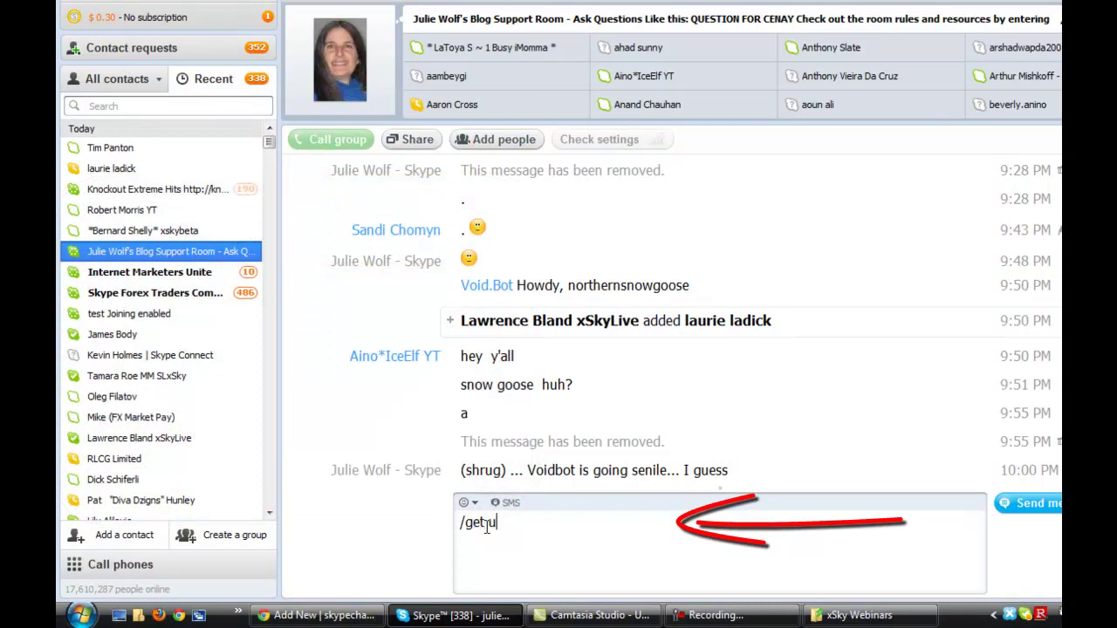
pyautogui.press('Return')
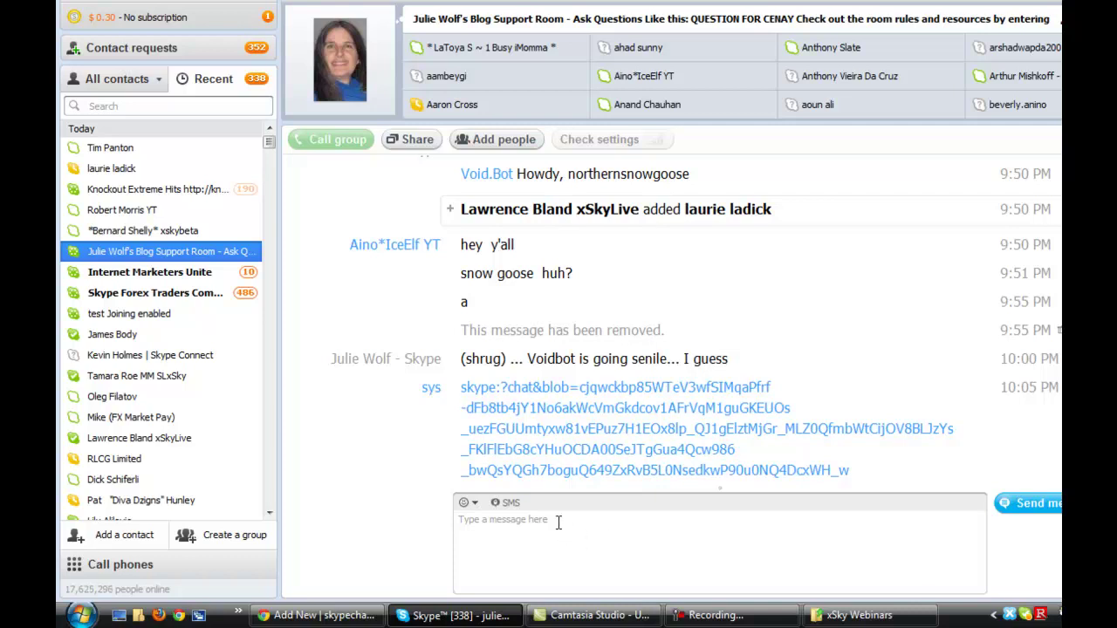
pyautogui.rightClick(183, 248)
# - View the support room's profile and join link, then create a new empty group chat
pyautogui.click(229, 362)
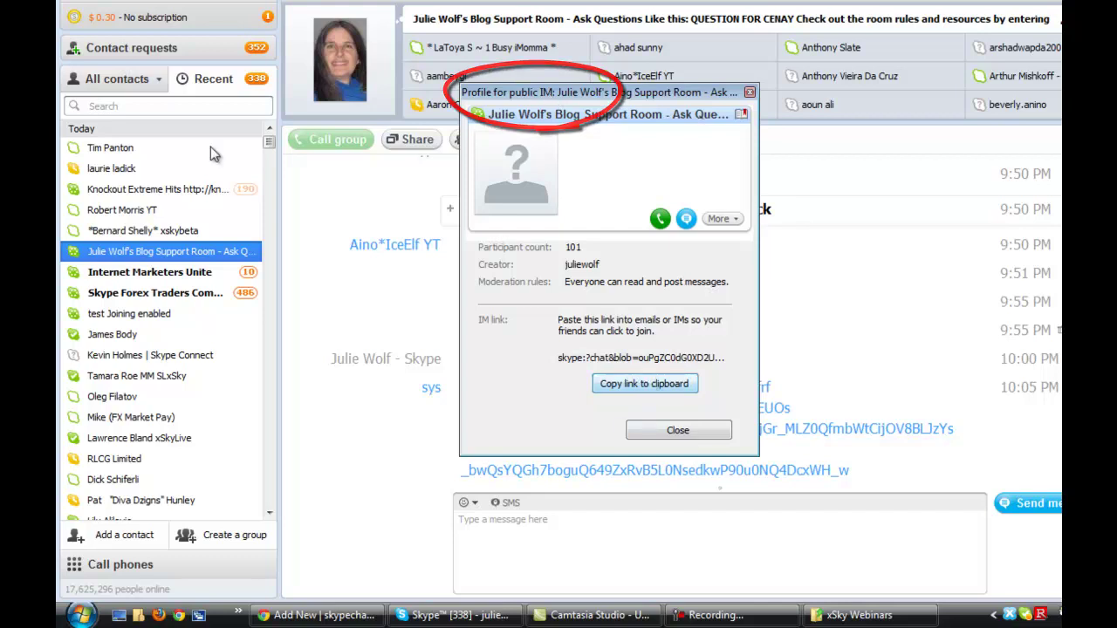
pyautogui.click(118, 2)
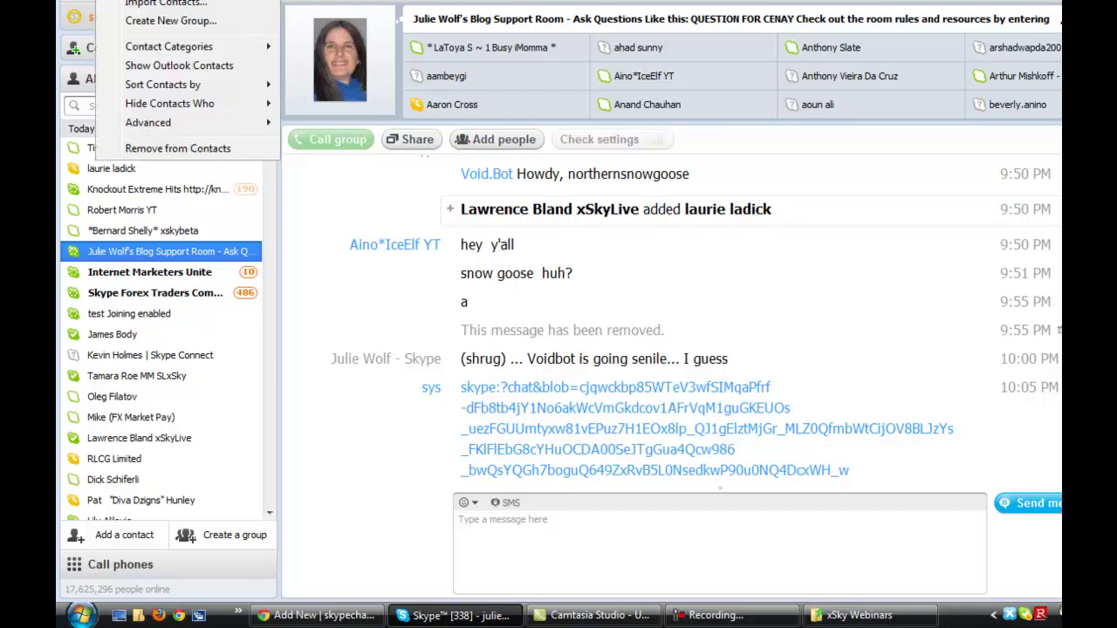
pyautogui.click(157, 22)
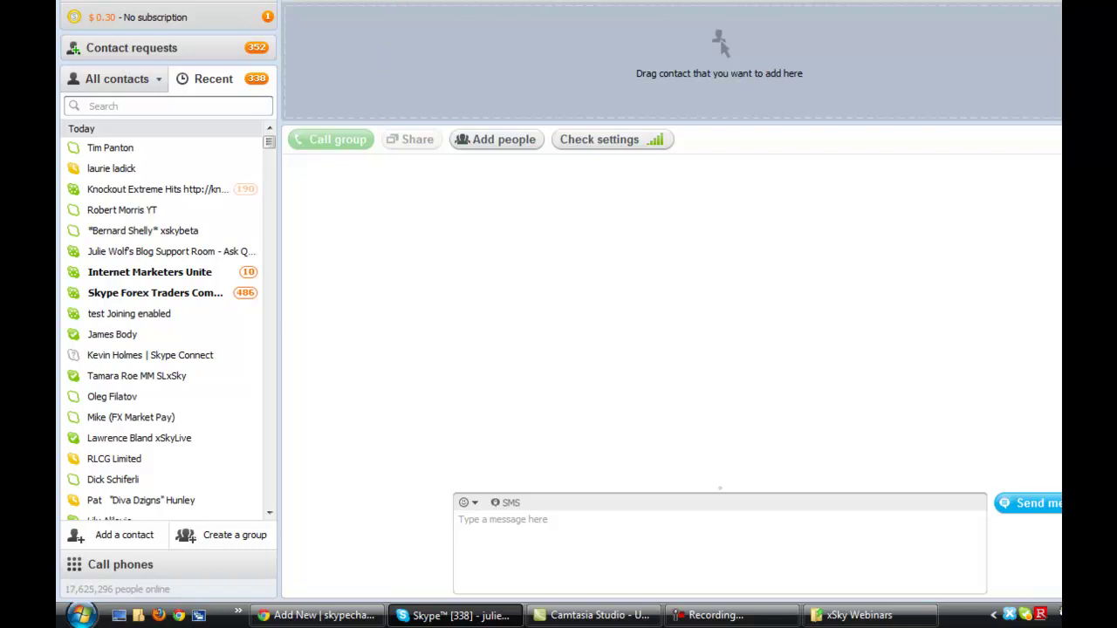
# - Send 'hey' in the new group chat
pyautogui.click(546, 567)
pyautogui.write('hey')
pyautogui.press('Return')
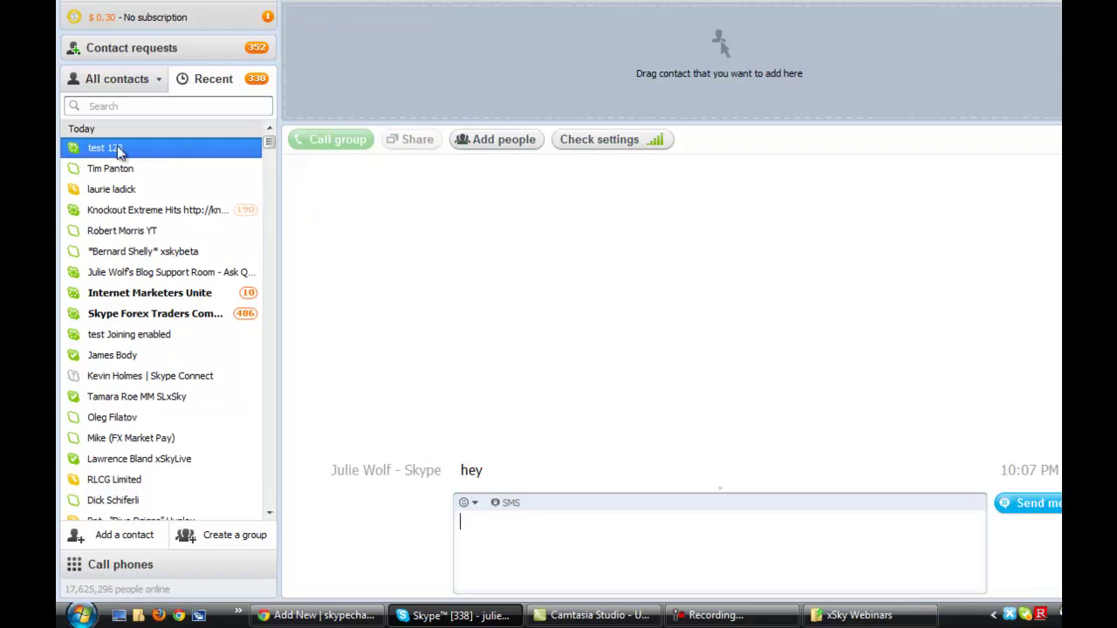
# - Check the test 123 group's profile for a join link, then close it
pyautogui.rightClick(103, 146)
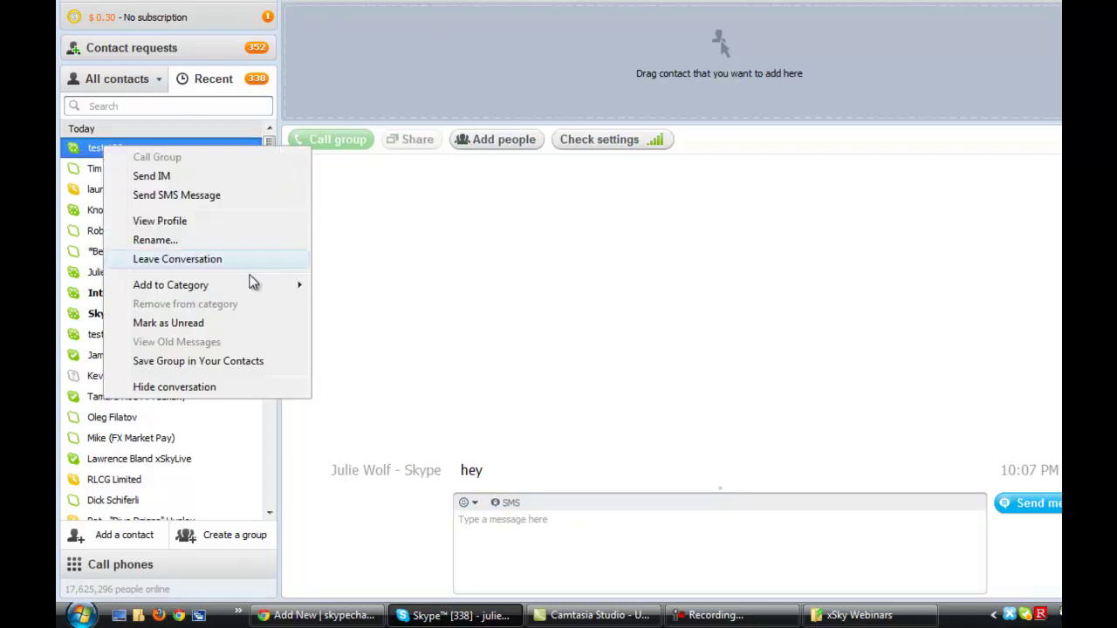
pyautogui.click(167, 221)
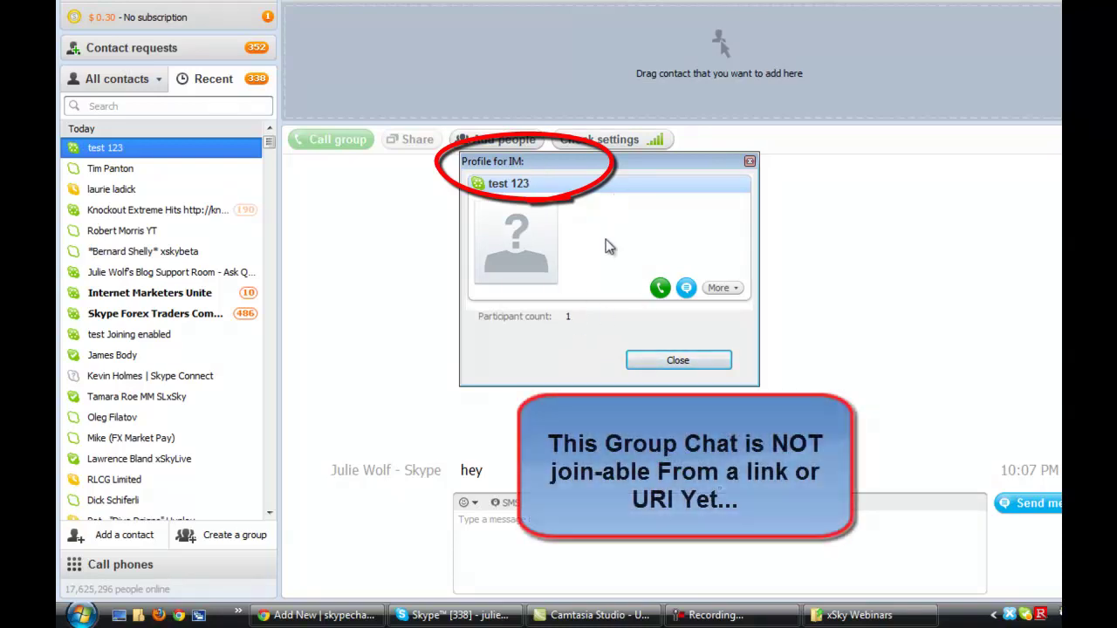
pyautogui.click(680, 367)
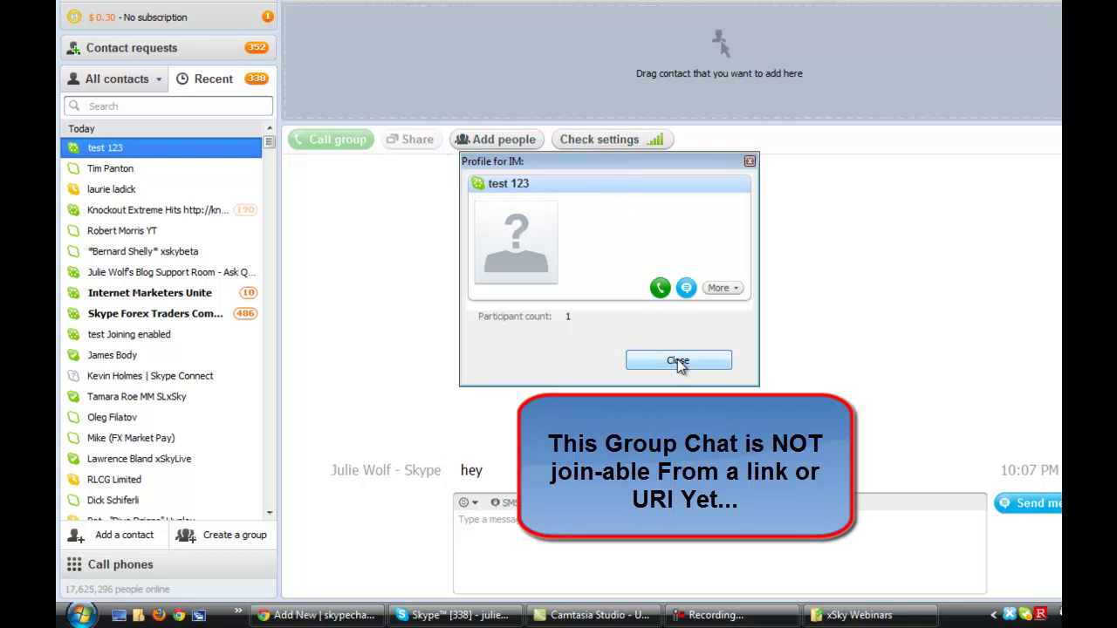
pyautogui.click(678, 360)
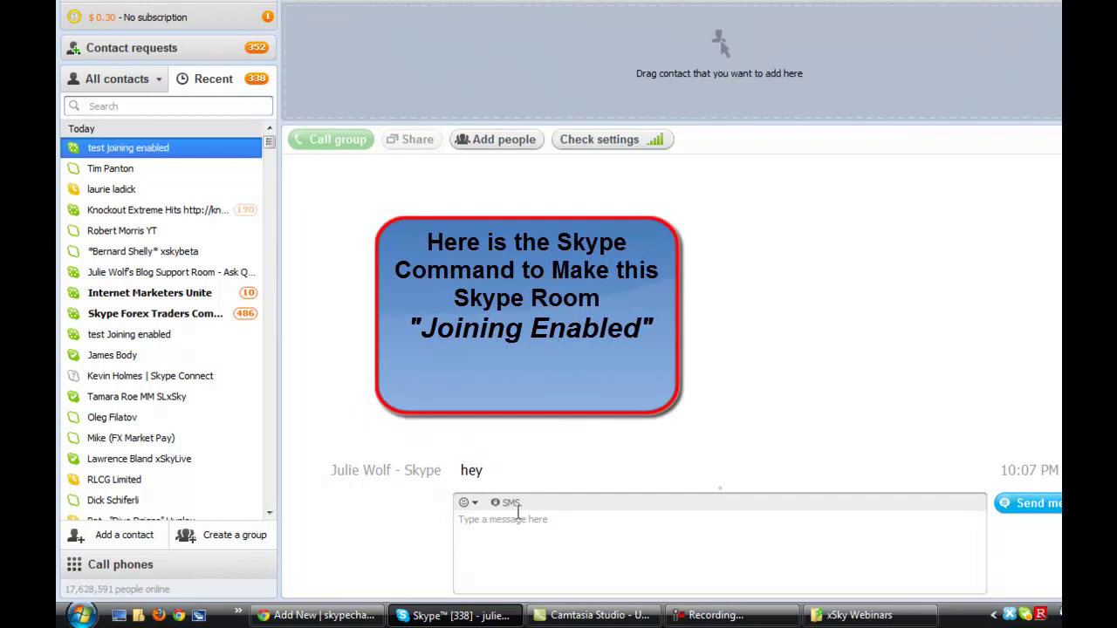
# - Send '/set options JOINING_ENABLED' to make the group chat joinable
pyautogui.click(493, 532)
pyautogui.write('/')
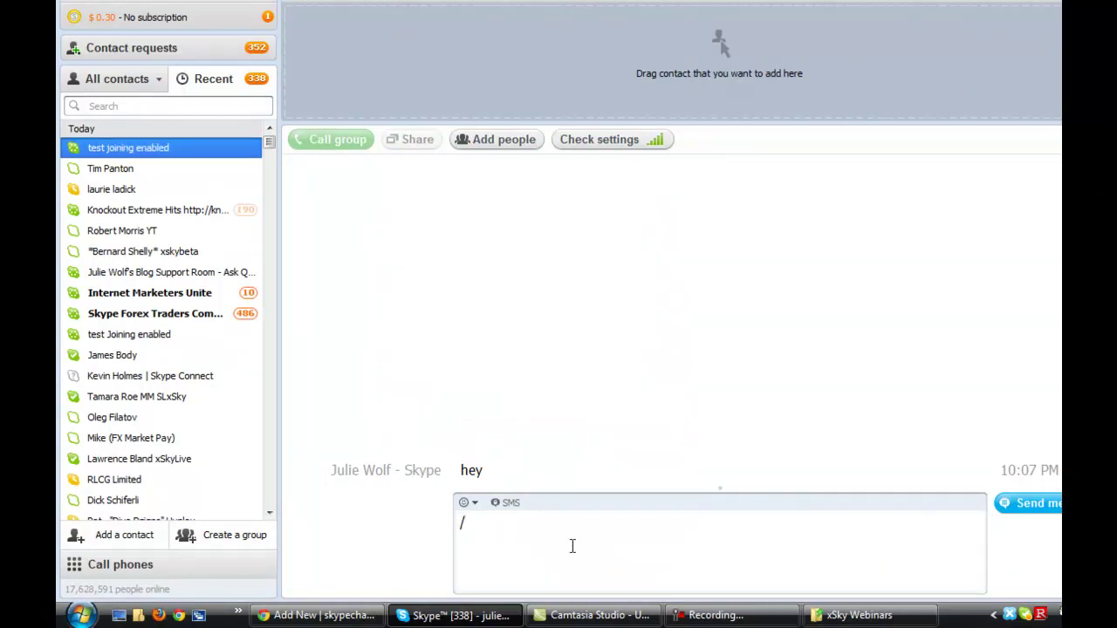
pyautogui.write('set options')
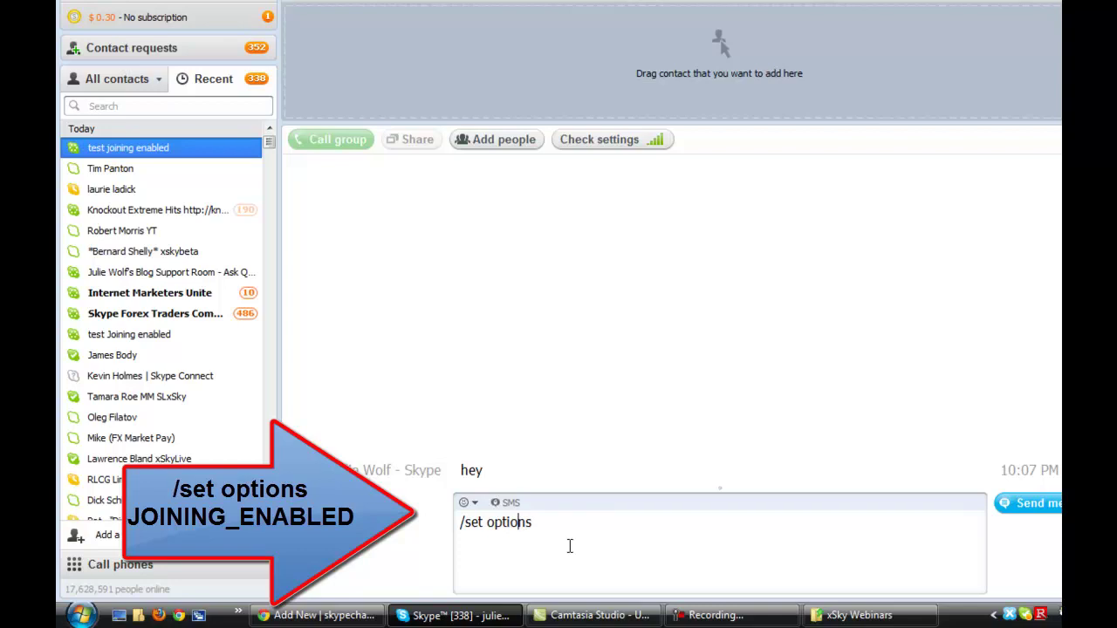
pyautogui.press('Left')
pyautogui.press('Left')
pyautogui.press('Left')
pyautogui.write('JOINING_ENA')
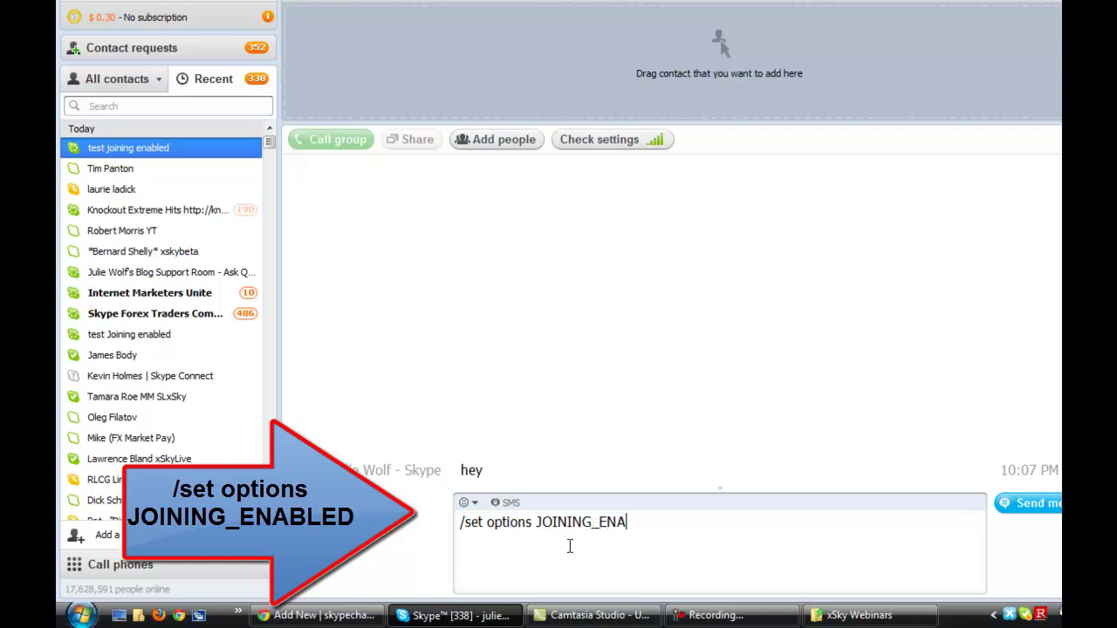
pyautogui.write('BLED')
pyautogui.press('Return')
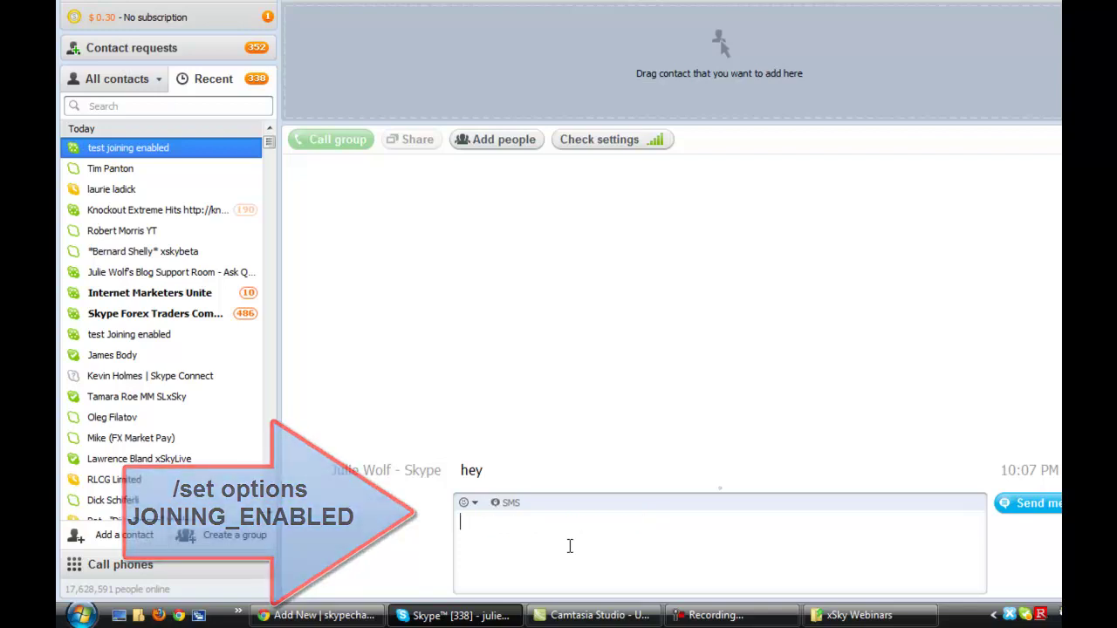
# - Send '/get options' to confirm the chat reads JOINING_ENABLED
pyautogui.write('/GET')
pyautogui.press('BackSpace')
pyautogui.press('BackSpace')
pyautogui.press('BackSpace')
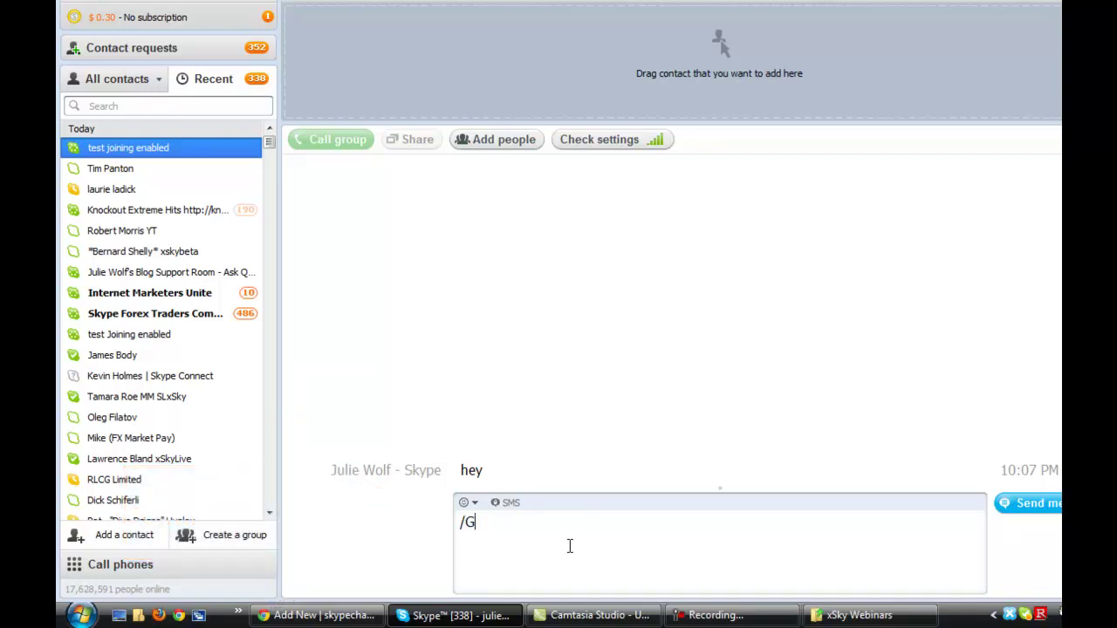
pyautogui.write('get options')
pyautogui.press('Return')
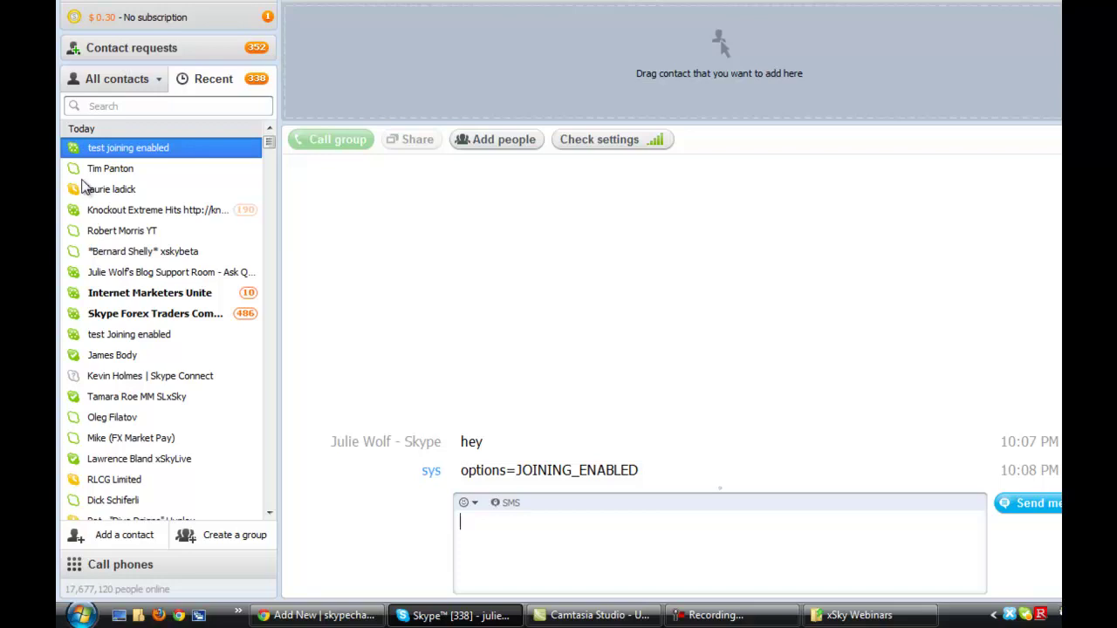
# - Copy the test joining enabled chat's skype:?chat join link from its profile
pyautogui.rightClick(119, 150)
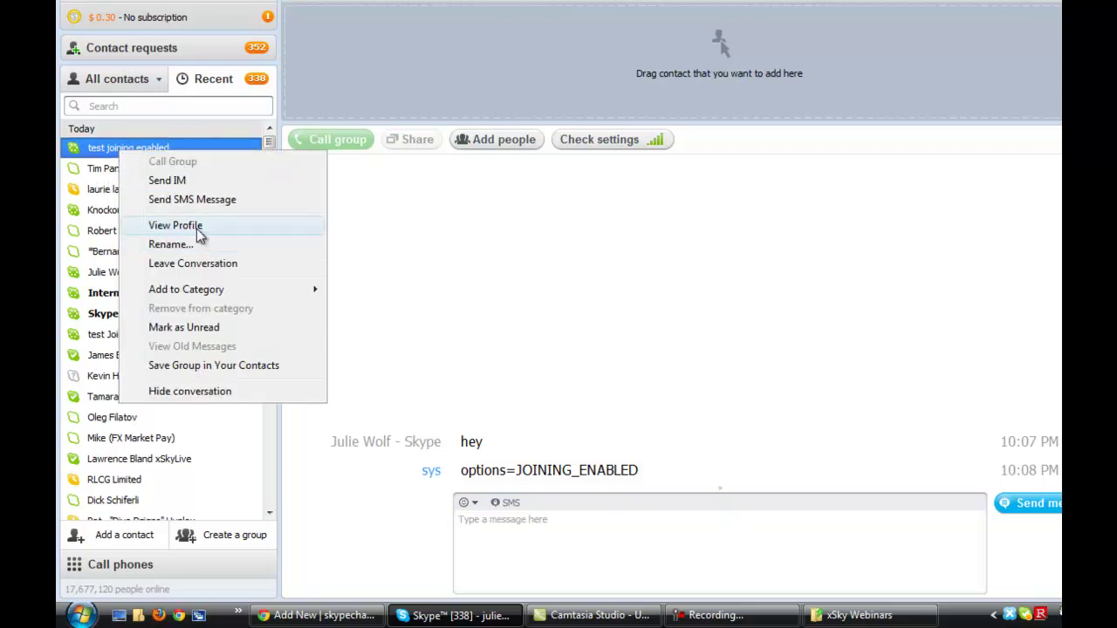
pyautogui.click(195, 226)
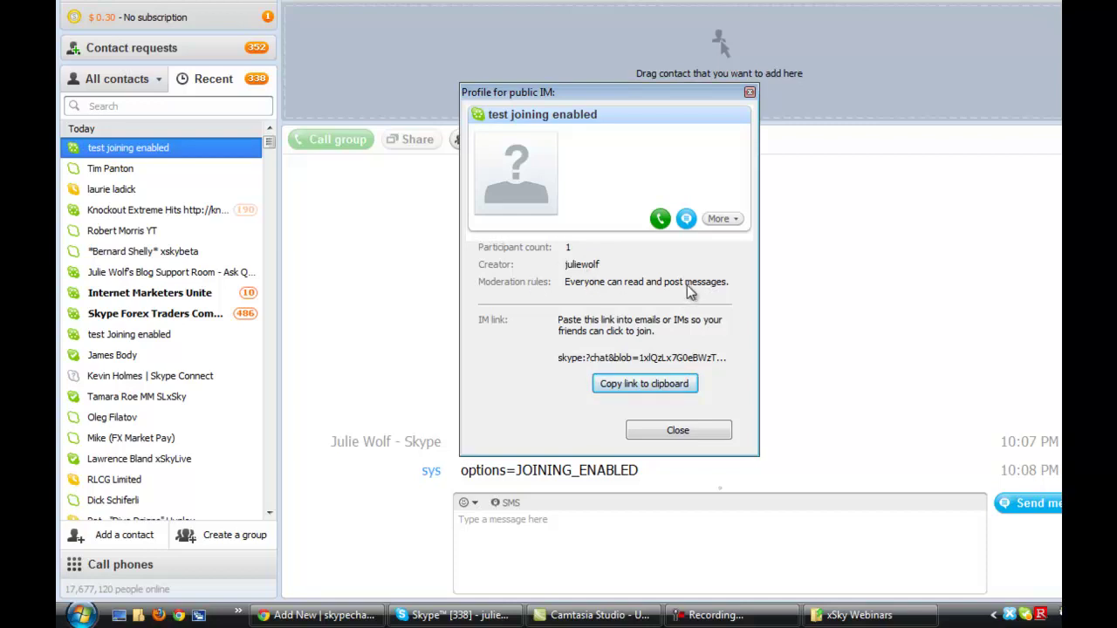
pyautogui.click(628, 387)
pyautogui.click(696, 433)
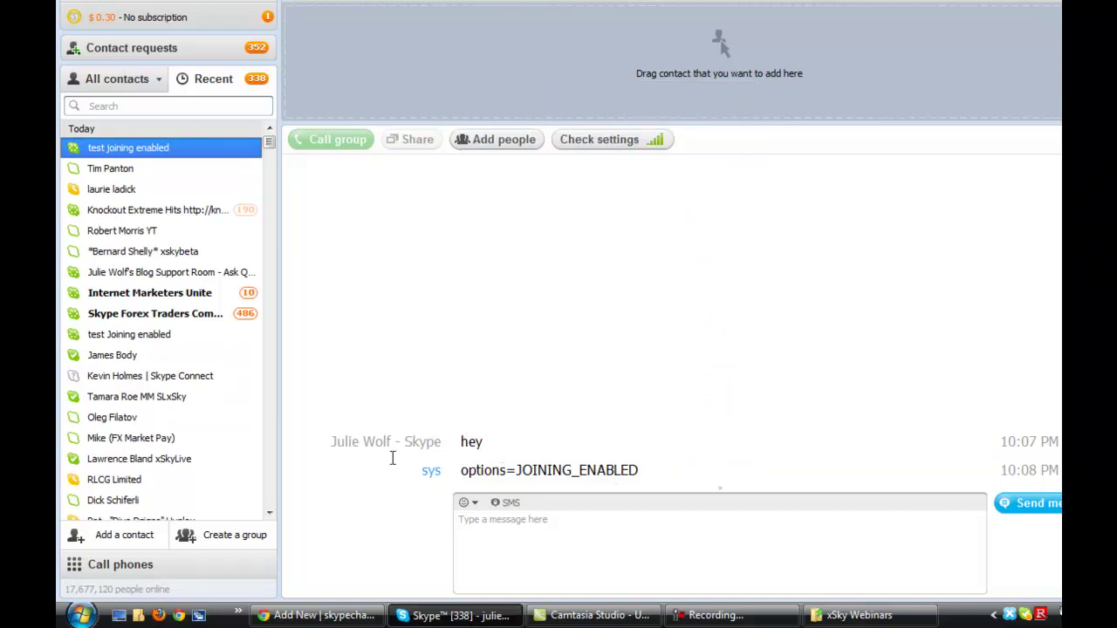
# - Paste and send the copied join link in the group chat
pyautogui.click(515, 542)
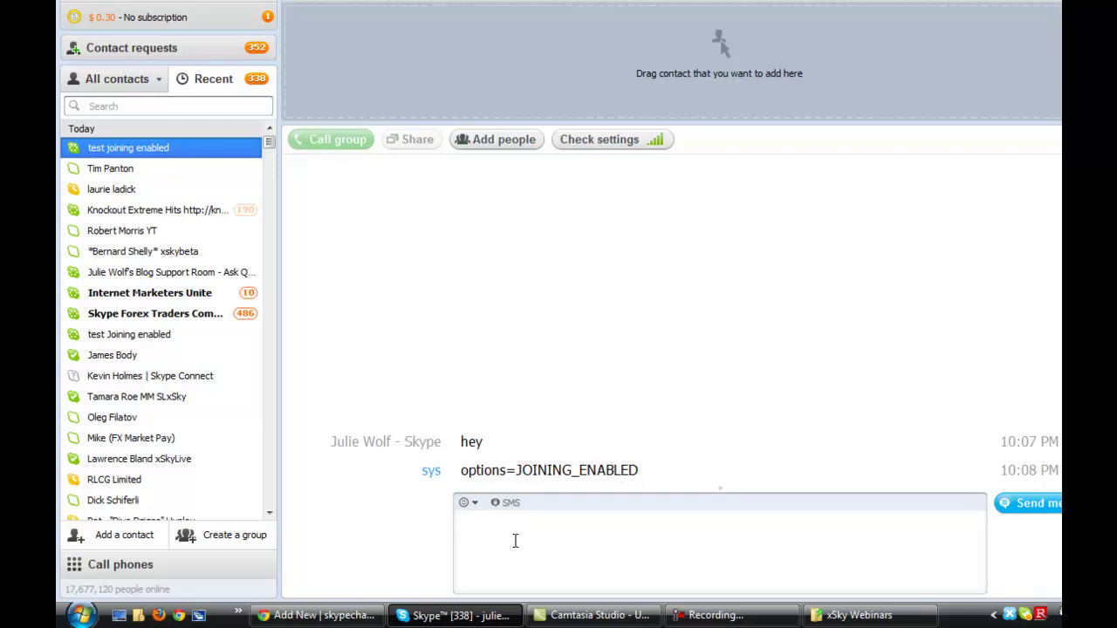
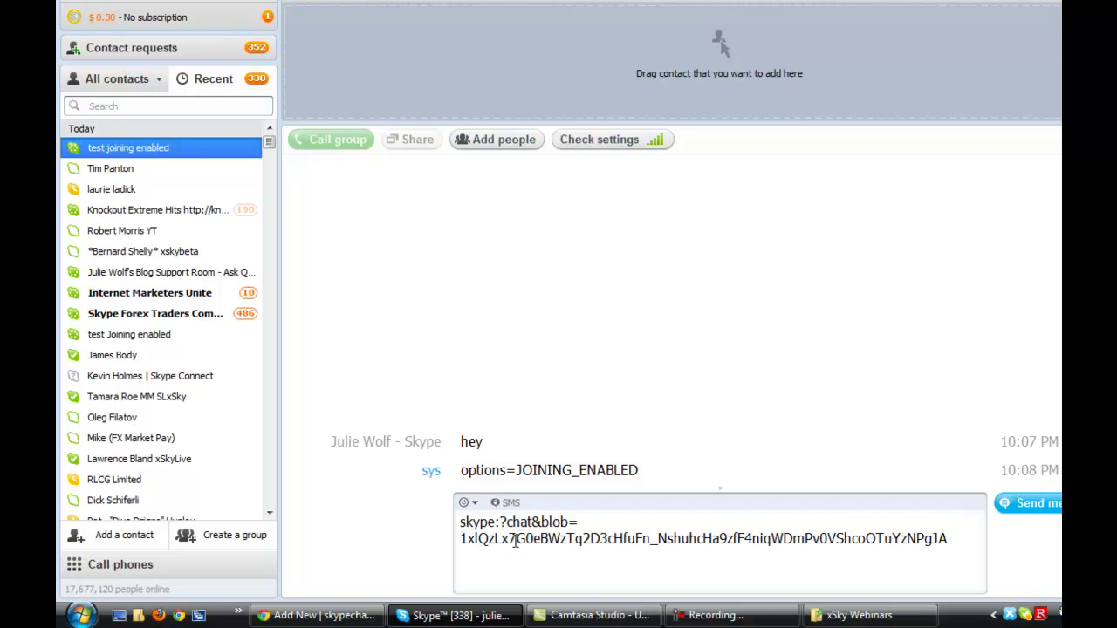
pyautogui.press('Return')
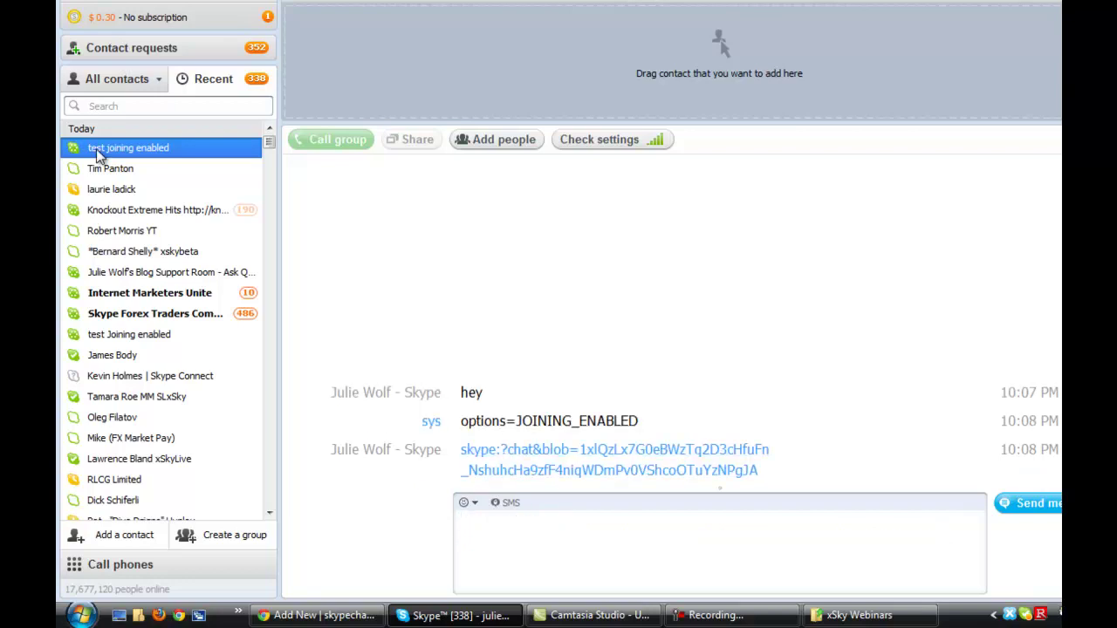
# - Re-copy the join link from the group's profile and post it in the chat again
pyautogui.rightClick(97, 153)
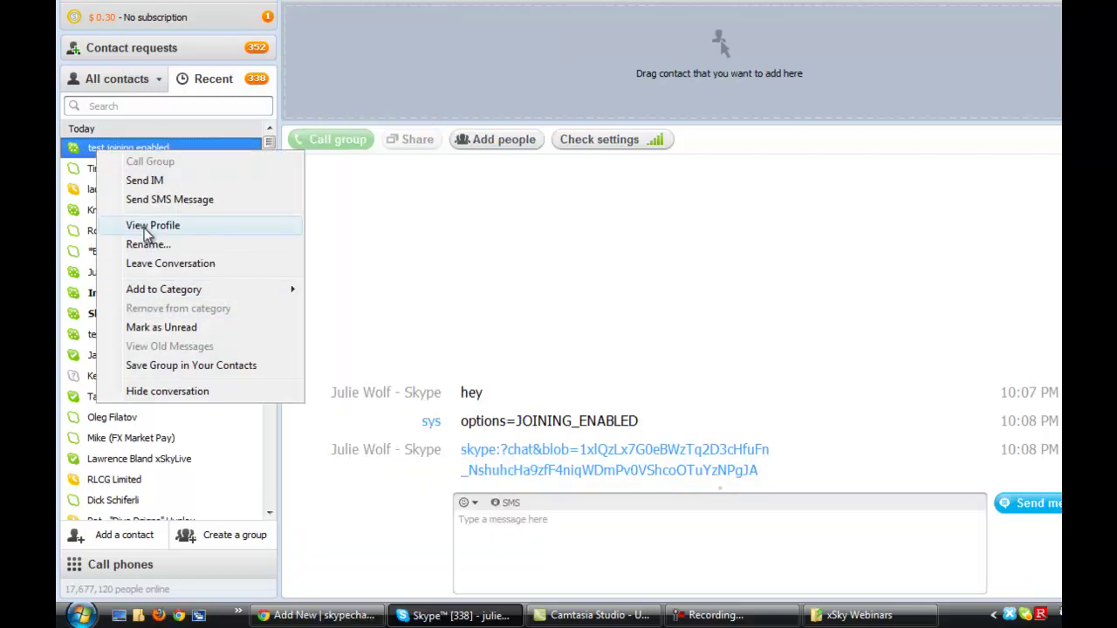
pyautogui.click(144, 226)
pyautogui.click(655, 386)
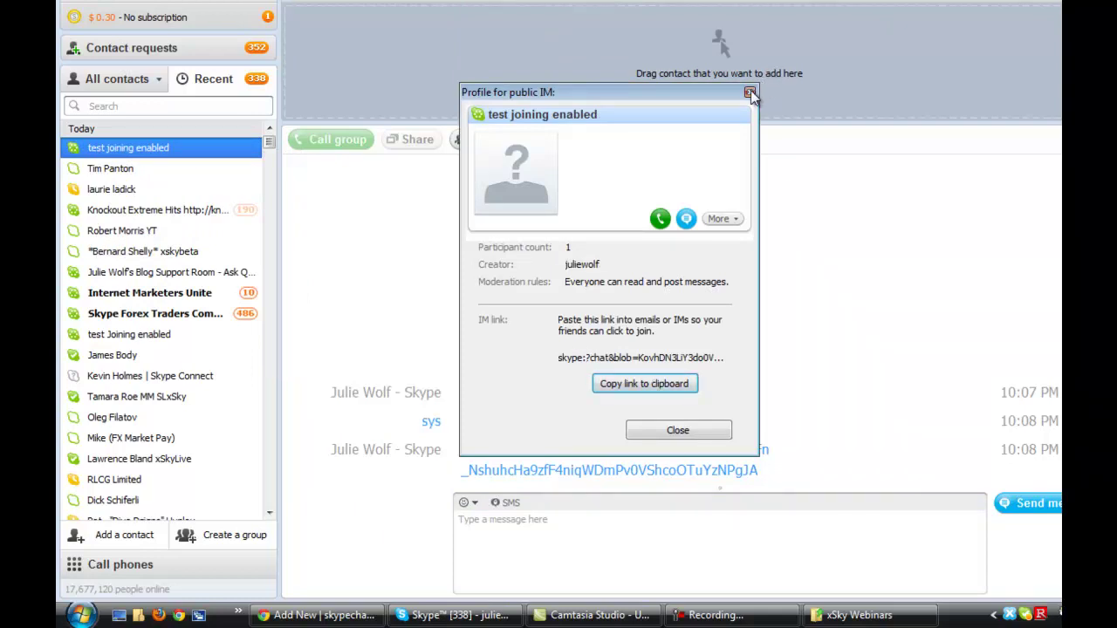
pyautogui.click(750, 92)
pyautogui.click(498, 528)
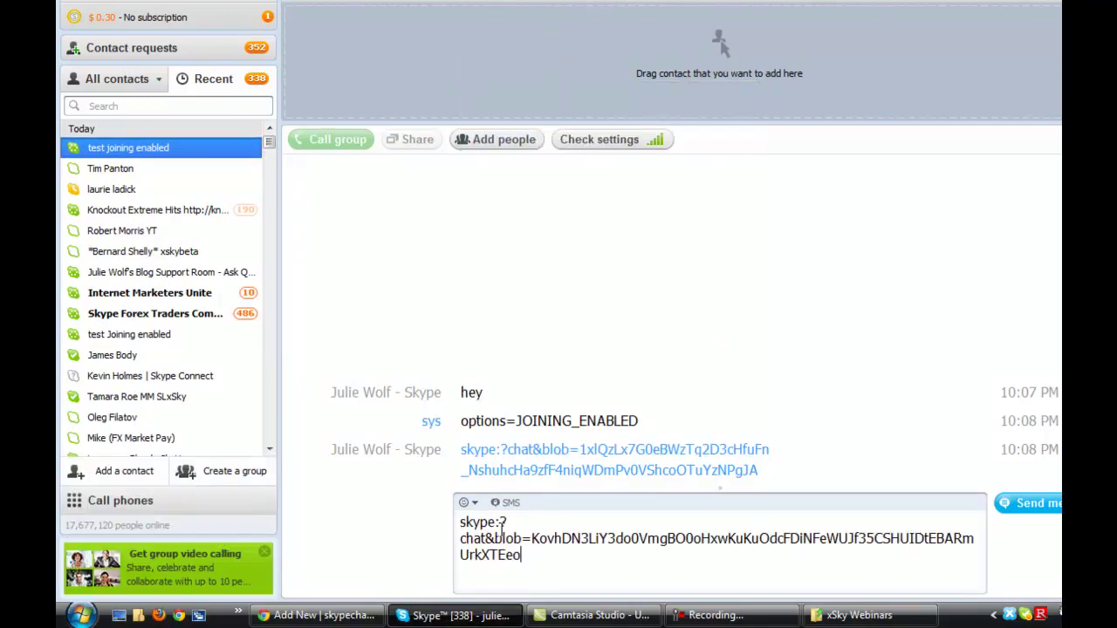
pyautogui.press('Return')
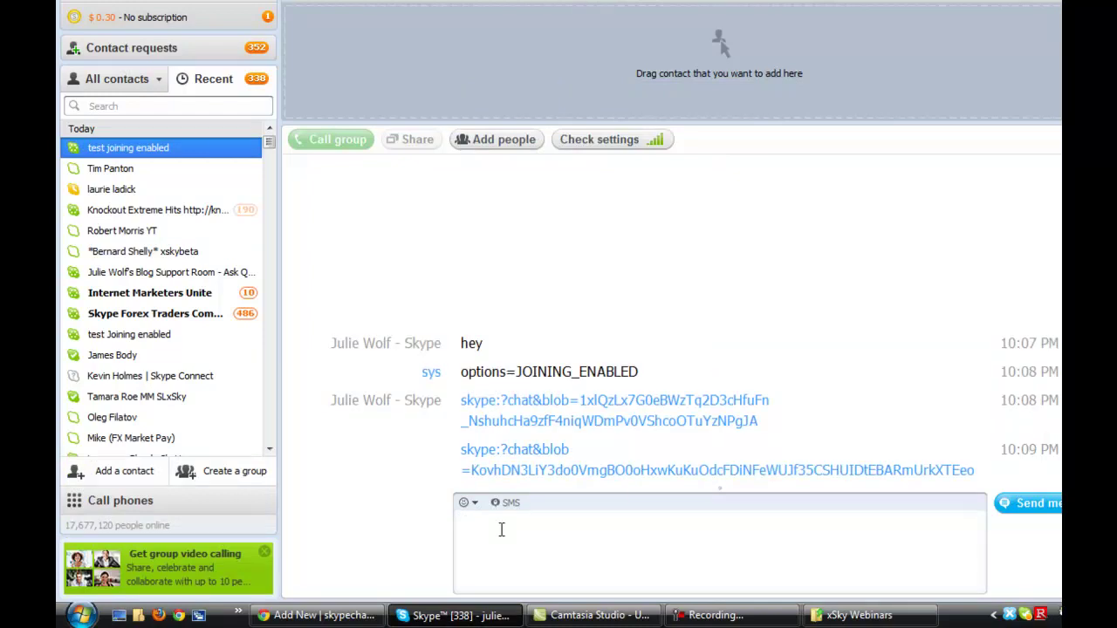
# - Send '/get uri', select the returned skype:?chat URI, and return to the listing form
pyautogui.write('/get uri')
pyautogui.press('Return')
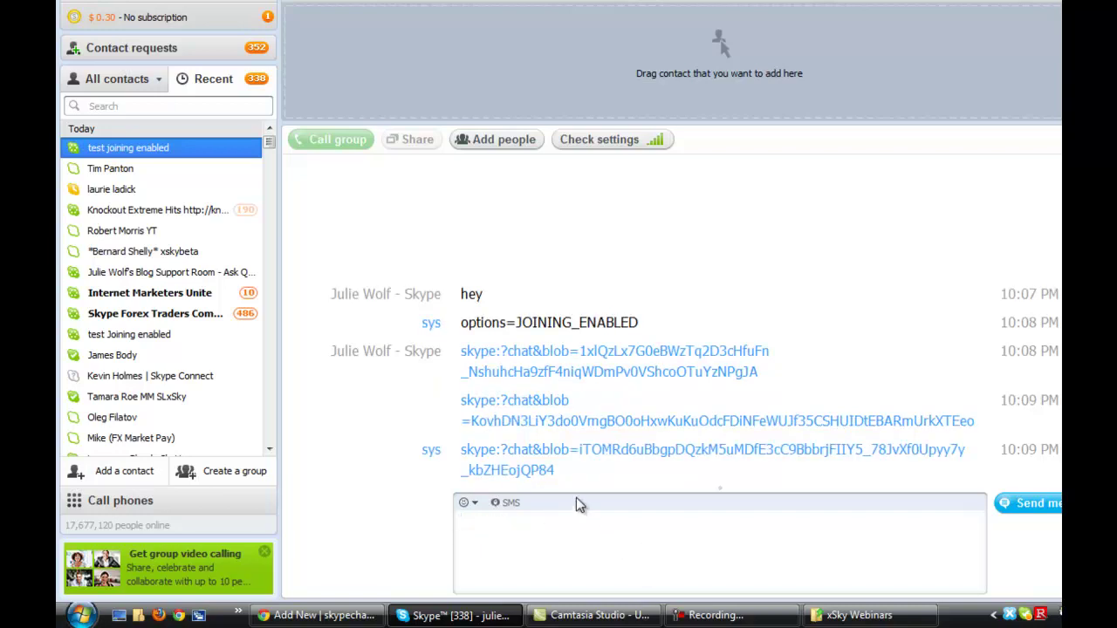
pyautogui.moveTo(563, 475); pyautogui.dragTo(460, 449)
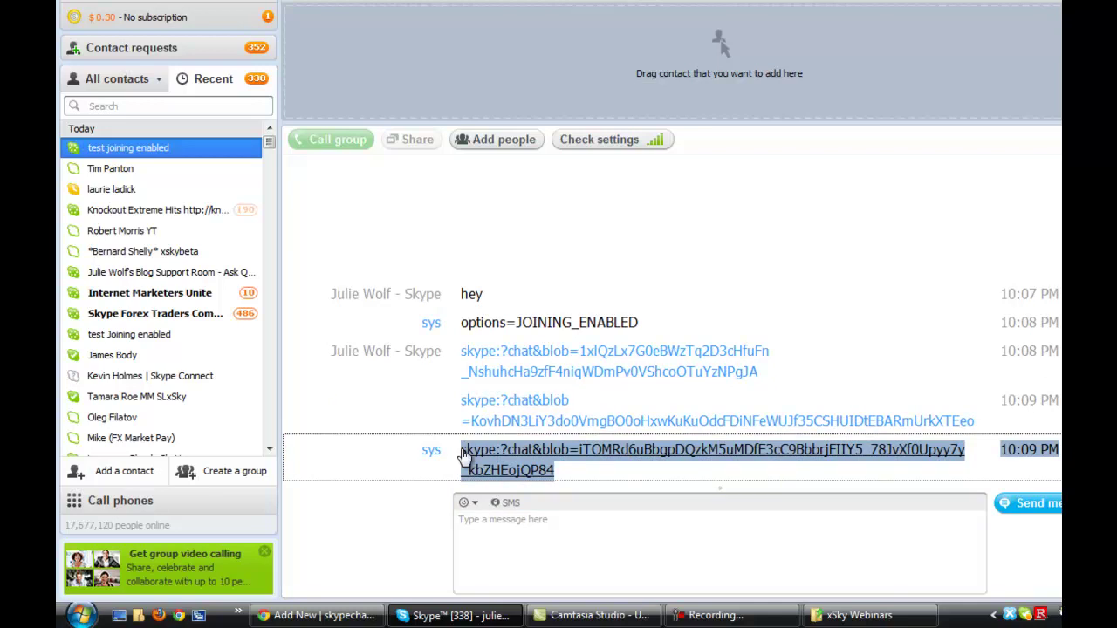
pyautogui.click(340, 613)
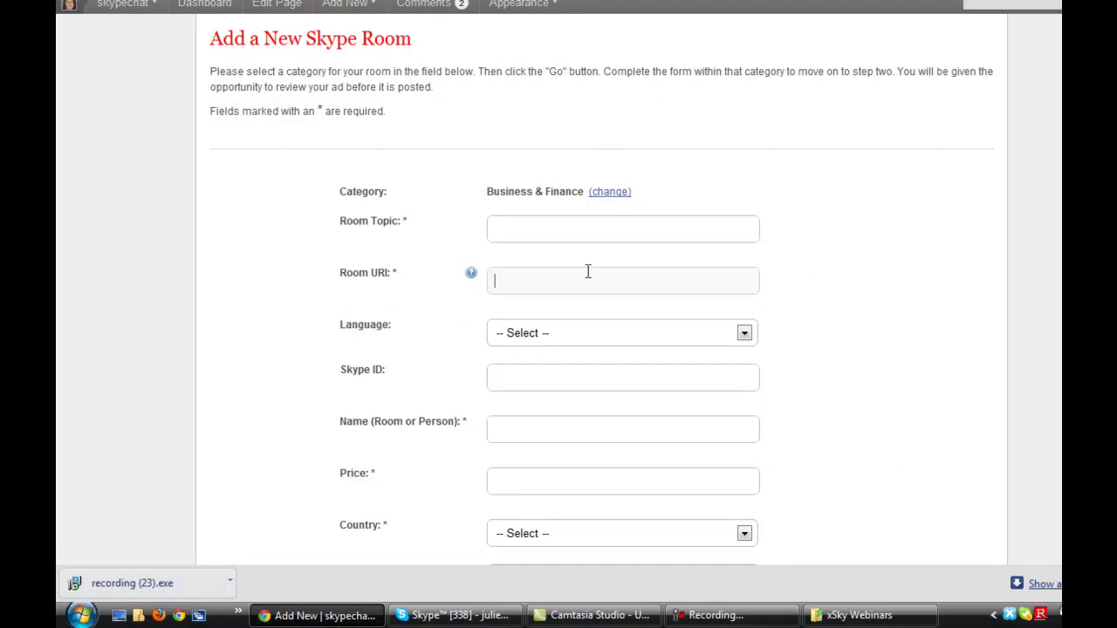
# - Paste the copied group chat URI into Room URI, then return to the SkypeChat.net home page
pyautogui.hotkey('ctrl', 'v')
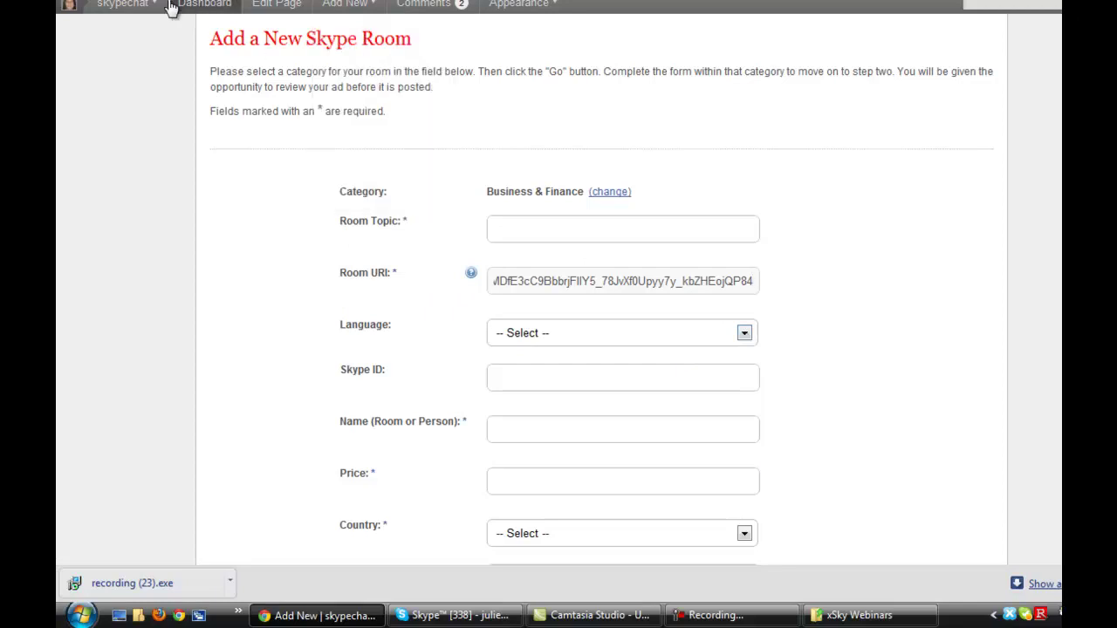
pyautogui.moveTo(112, 9)
pyautogui.click(124, 7)
pyautogui.moveTo(282, 443)
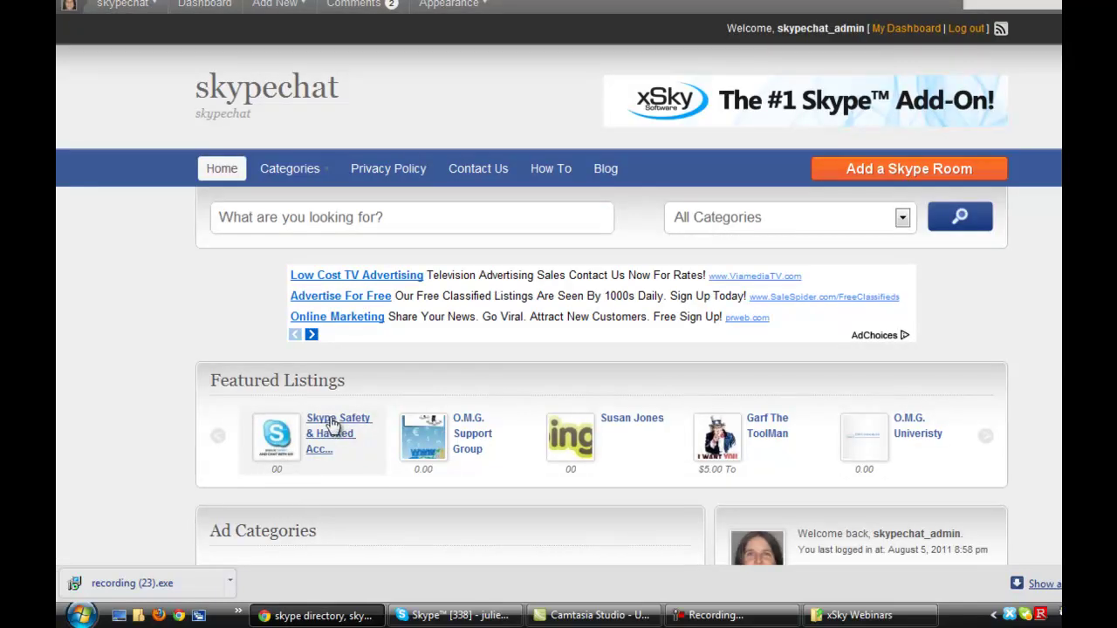
# - Open the Skype Safety & Hacked Account Recovery listing and read through its Room URI and description
pyautogui.click(334, 425)
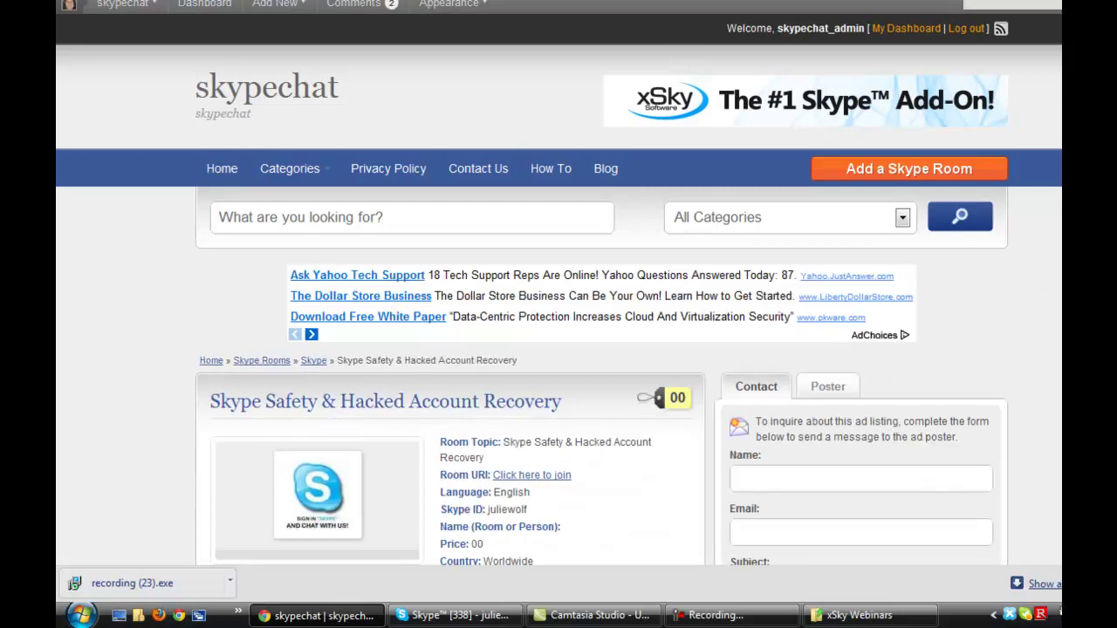
pyautogui.scroll(-1, 613, 282)
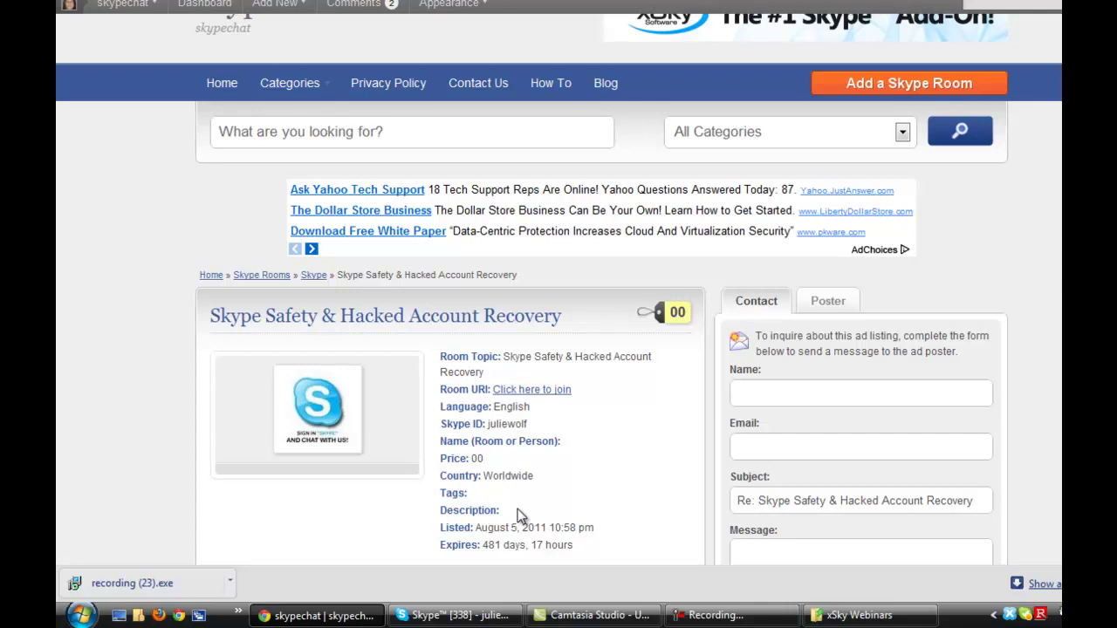
pyautogui.scroll(-1, 518, 515)
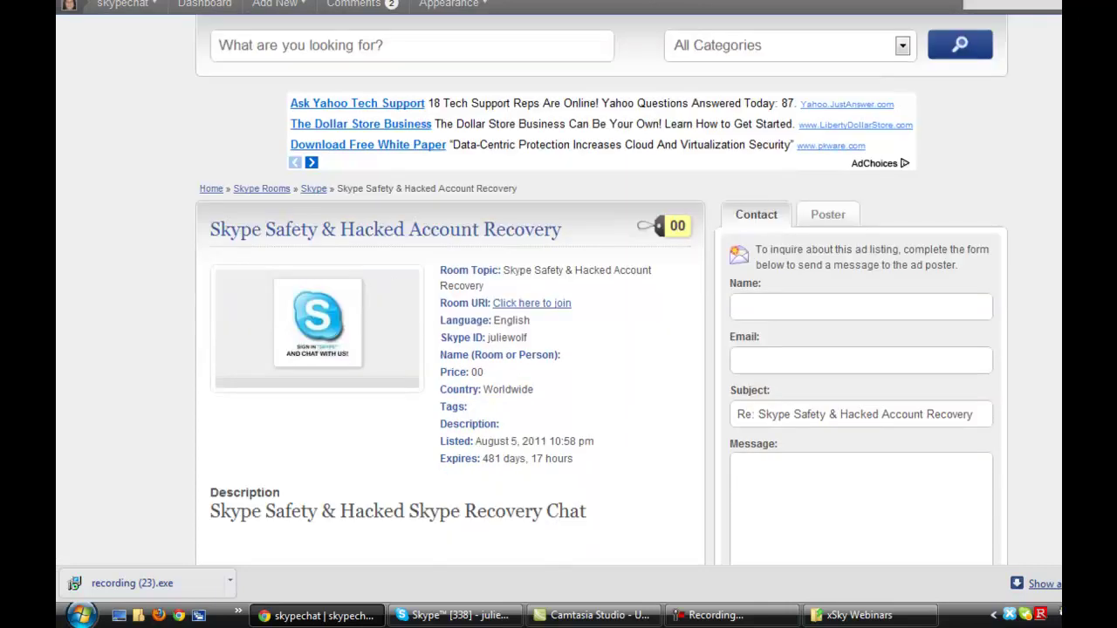
pyautogui.scroll(2, 939, 133)
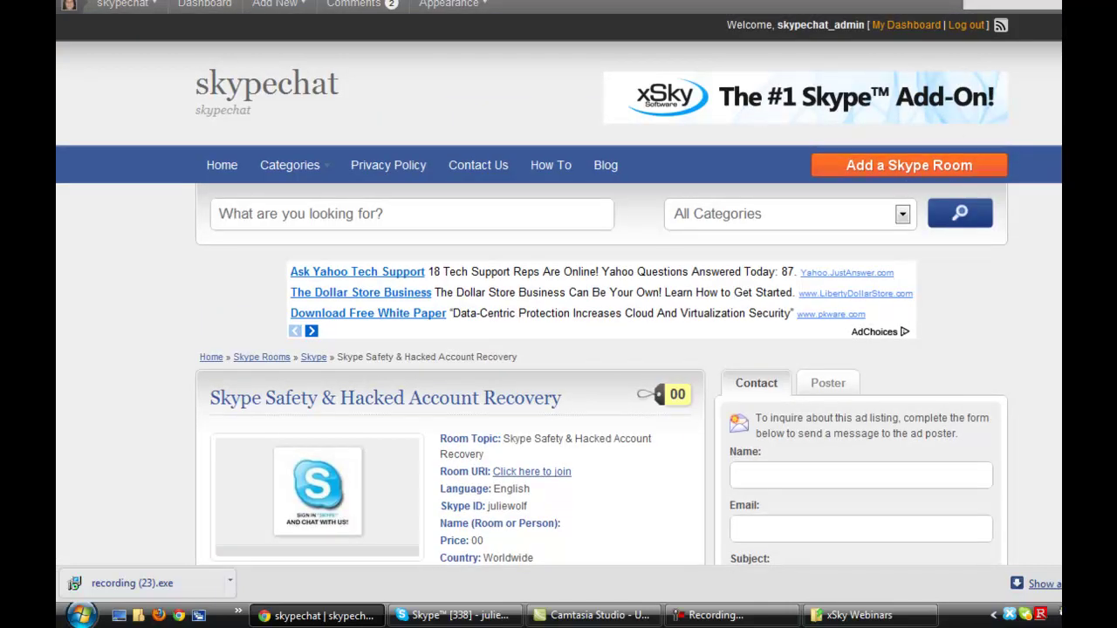
pyautogui.scroll(-3, 559, 288)
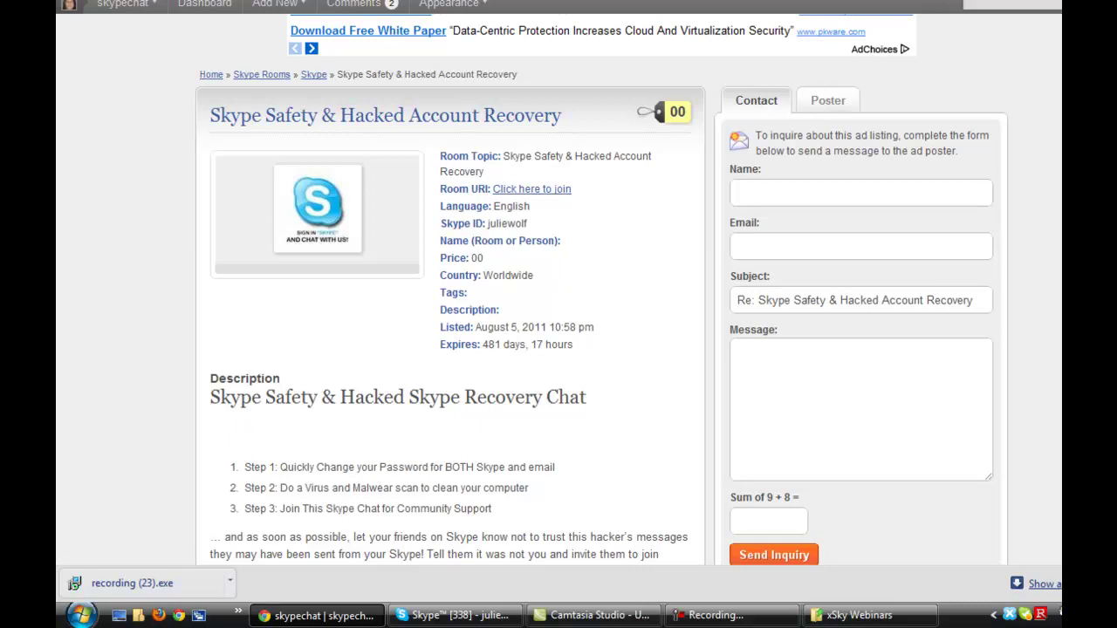
pyautogui.scroll(-3, 558, 288)
pyautogui.scroll(2, 558, 288)
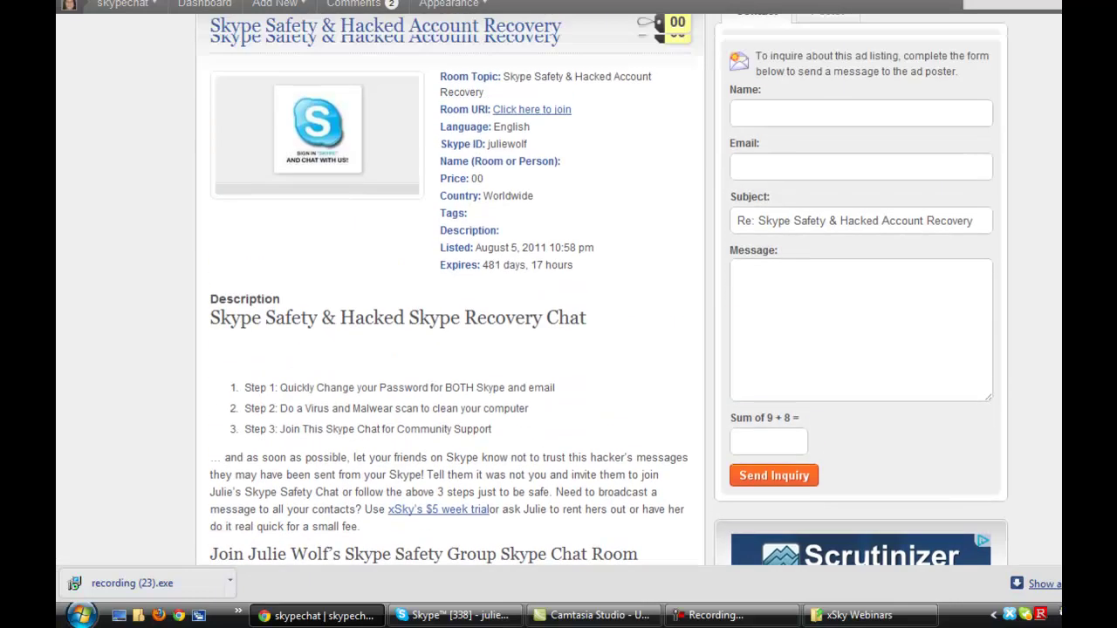
pyautogui.scroll(-4, 651, 316)
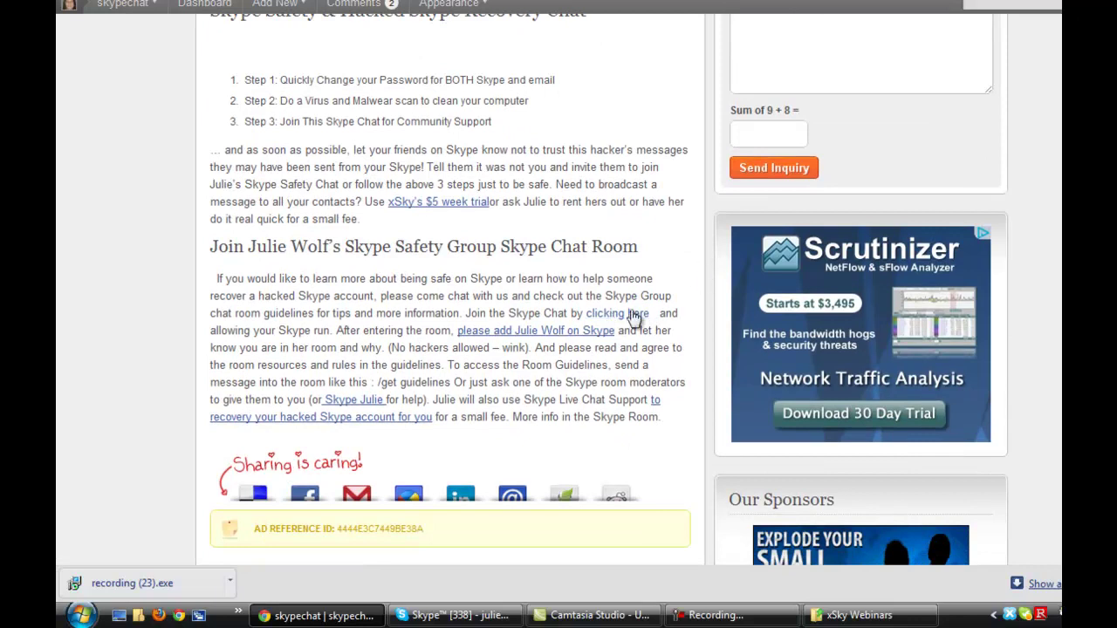
pyautogui.scroll(4, 1025, 259)
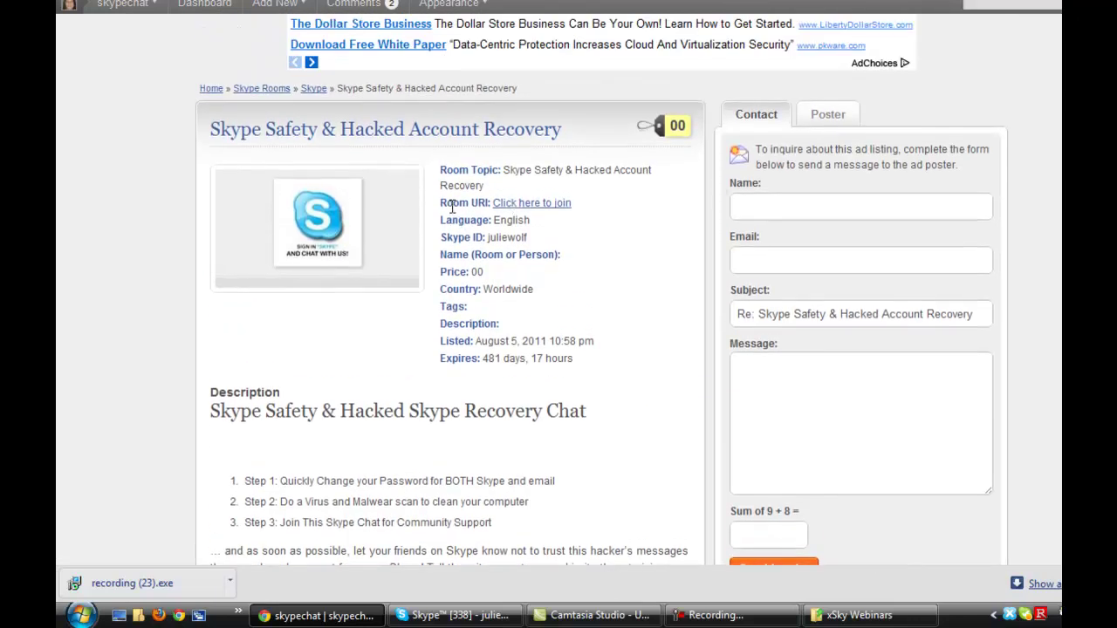
# - Join the listed room's Skype group chat, then go back to the blog's Skype Room archive in Chrome
pyautogui.click(536, 212)
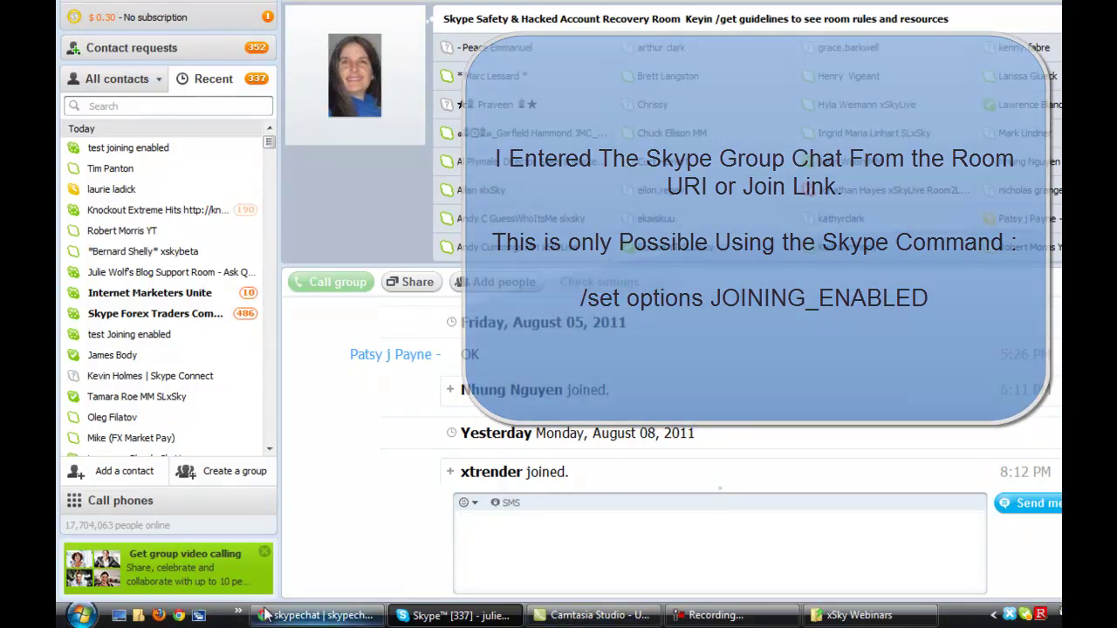
pyautogui.click(265, 615)
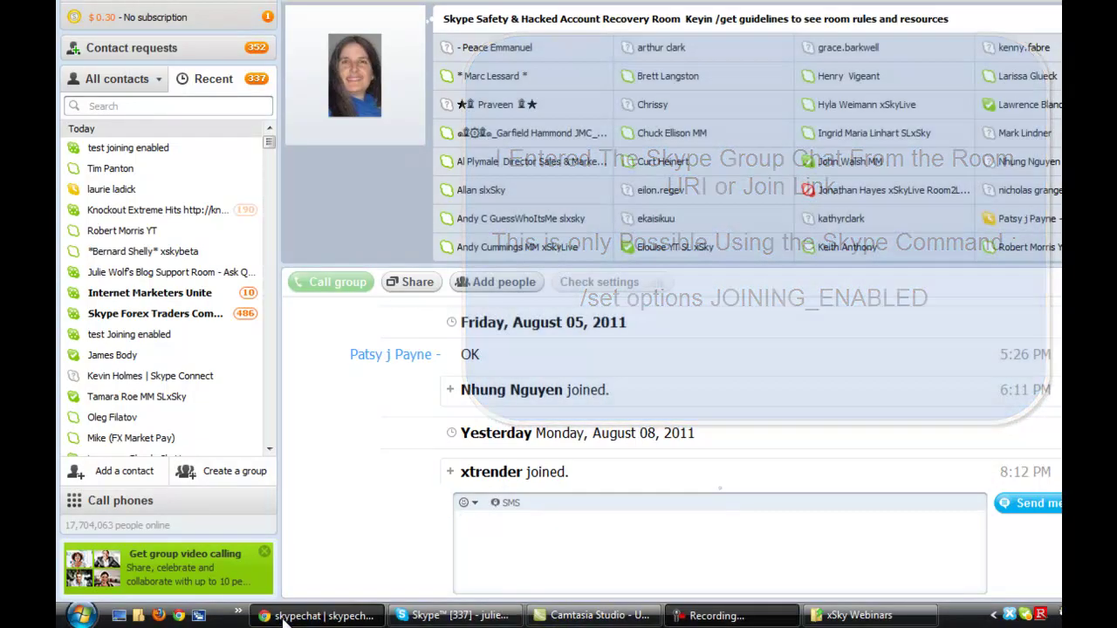
pyautogui.hotkey('alt', 'Left')
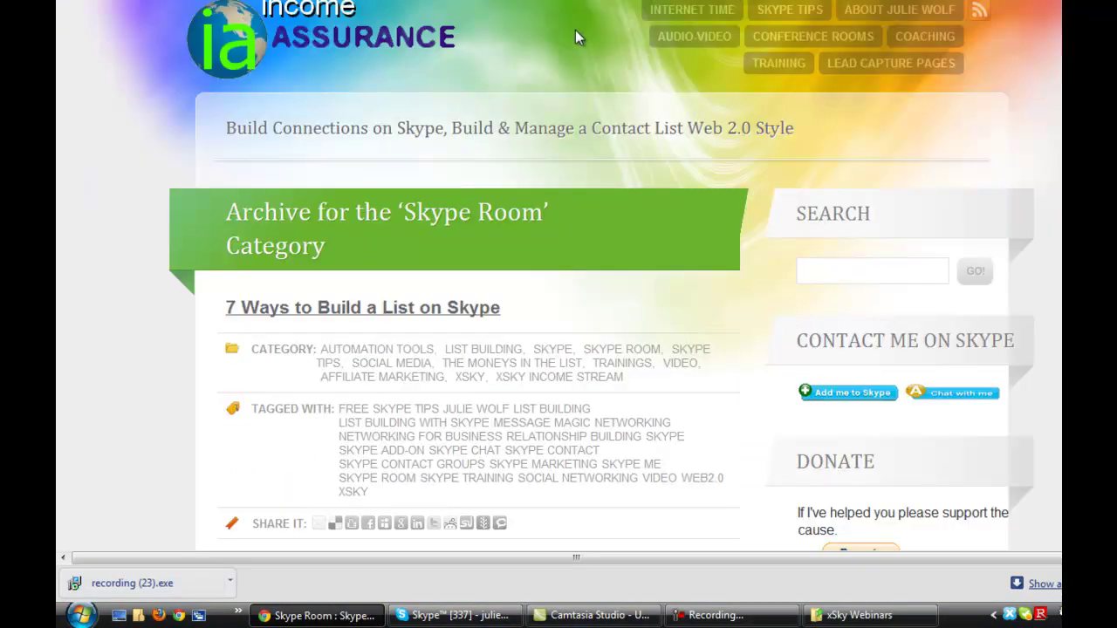
# - Open the INTERNET TIME page from the Income Assurance blog's navigation
pyautogui.click(654, 8)
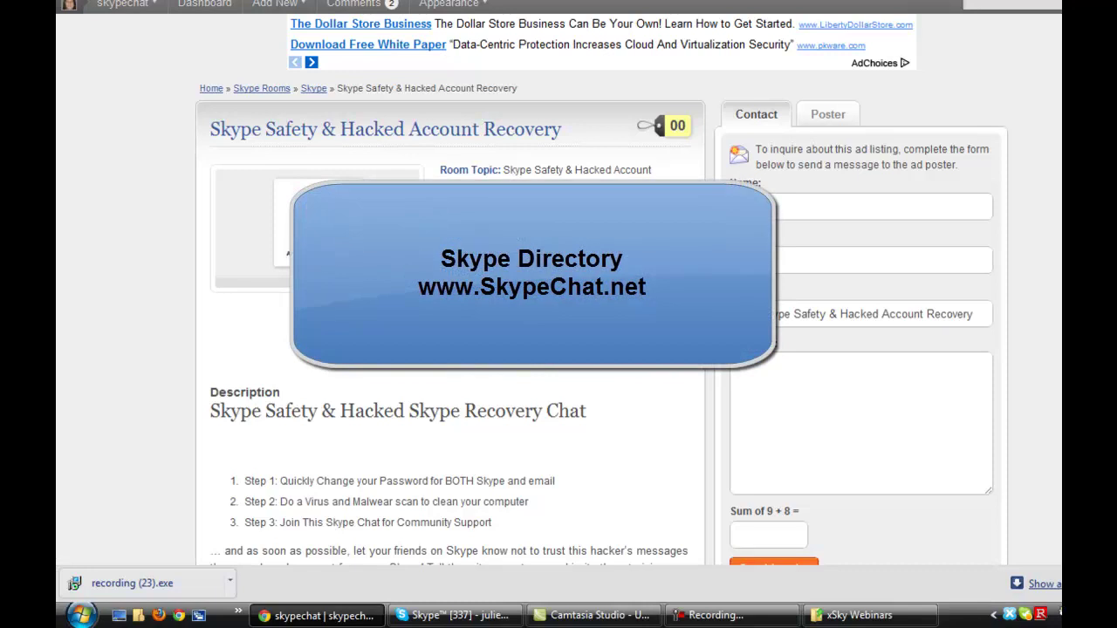
# - Go back to the SkypeChat.net home page and scroll down to its Featured Listings
pyautogui.scroll(3, 558, 349)
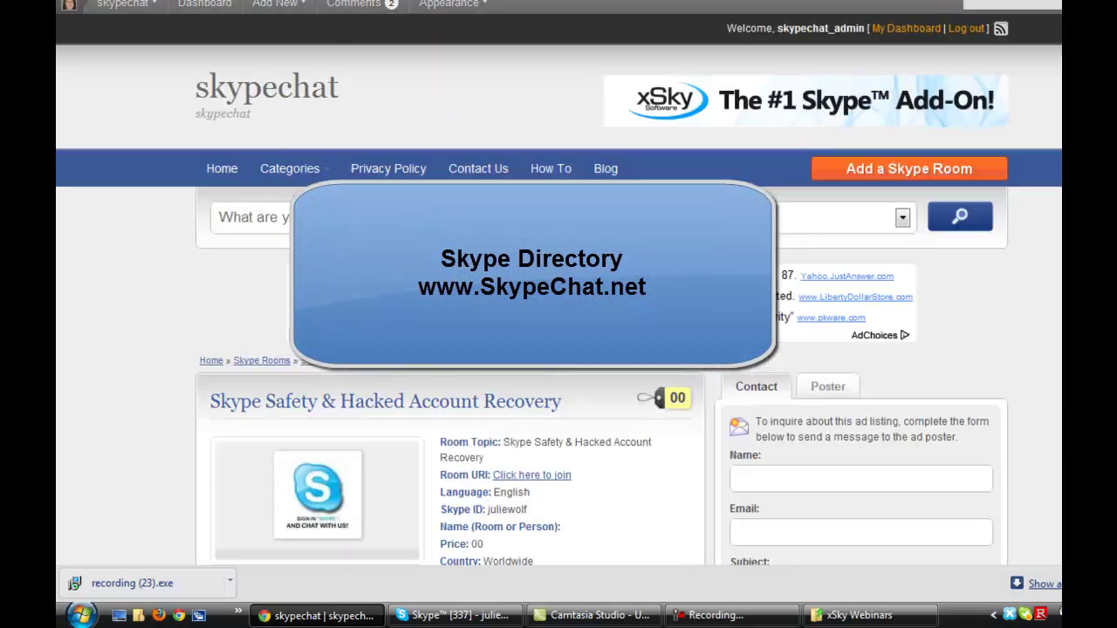
pyautogui.moveTo(123, 4)
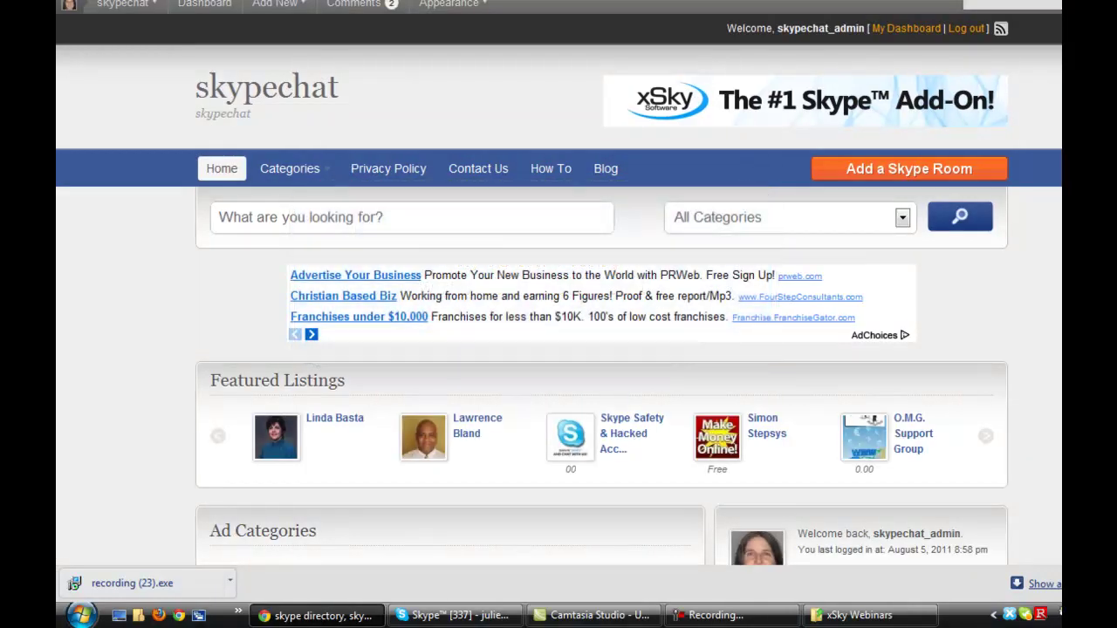
pyautogui.scroll(-4, 567, 174)
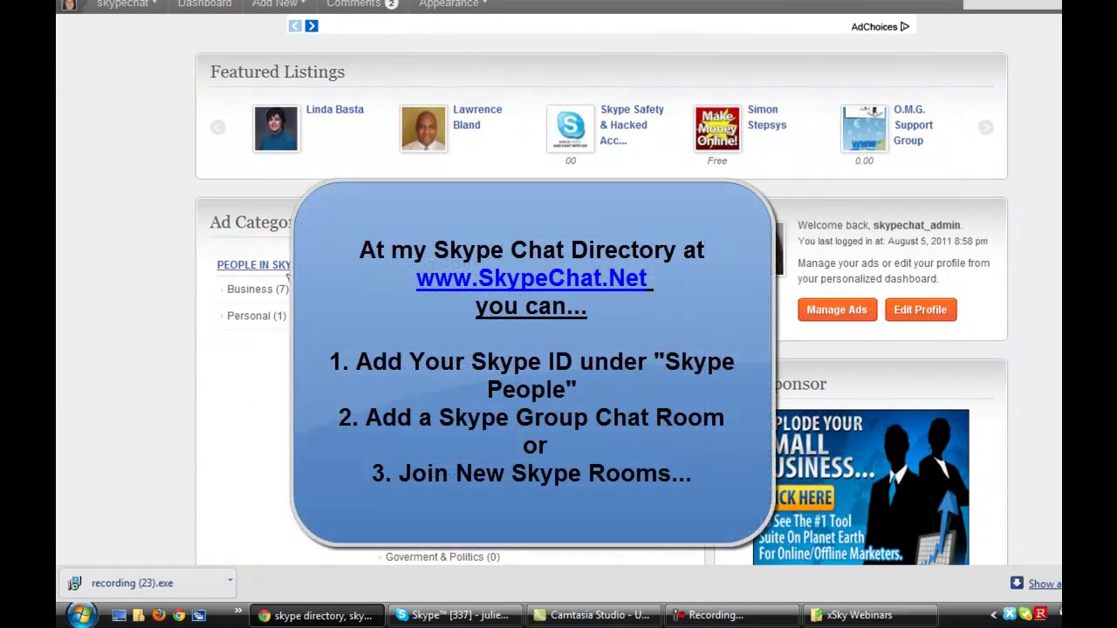
pyautogui.scroll(4, 559, 288)
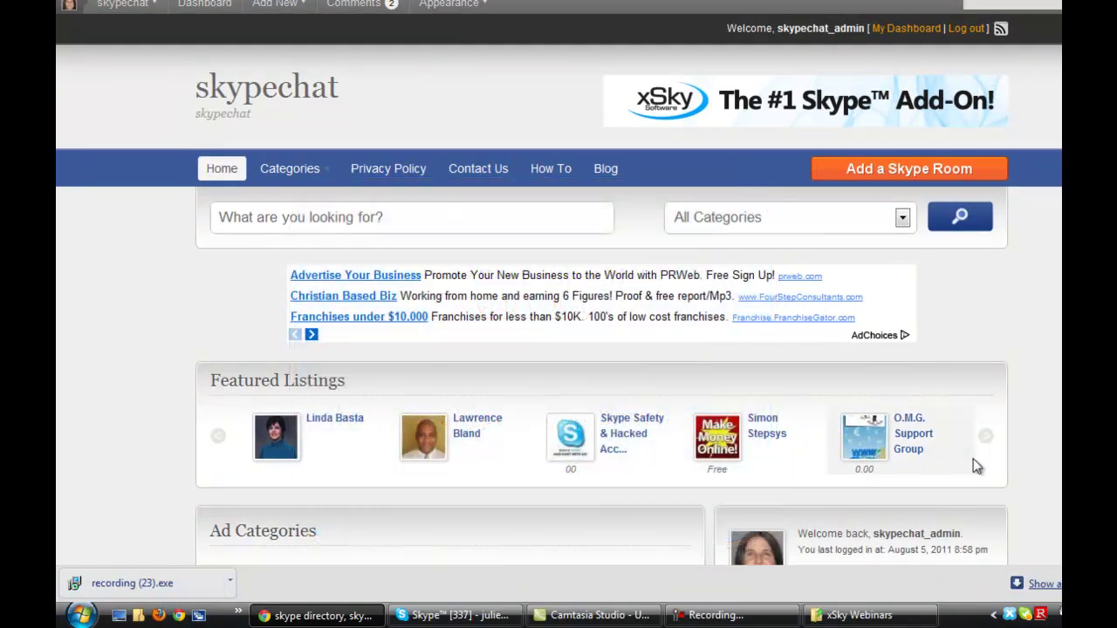
pyautogui.scroll(-2, 559, 288)
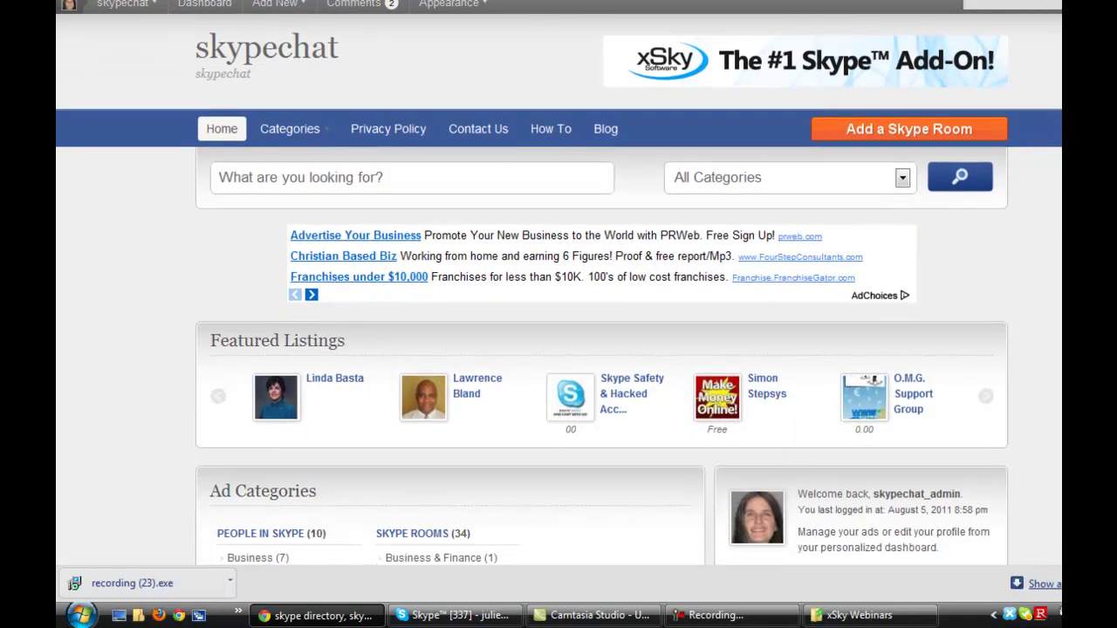
pyautogui.scroll(-2, 559, 288)
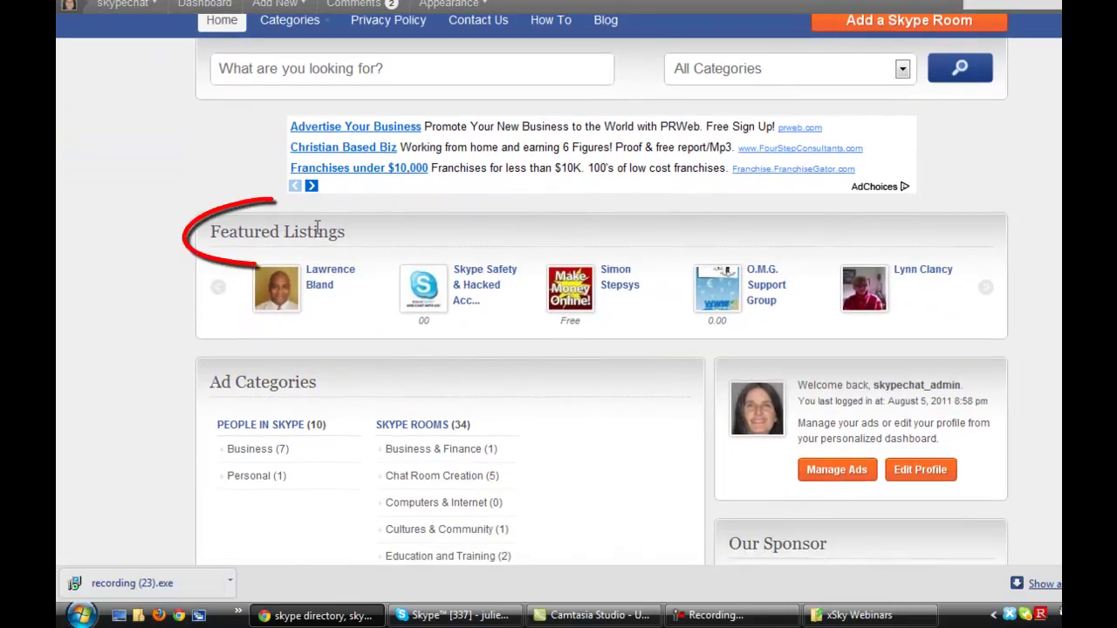
pyautogui.moveTo(724, 320)
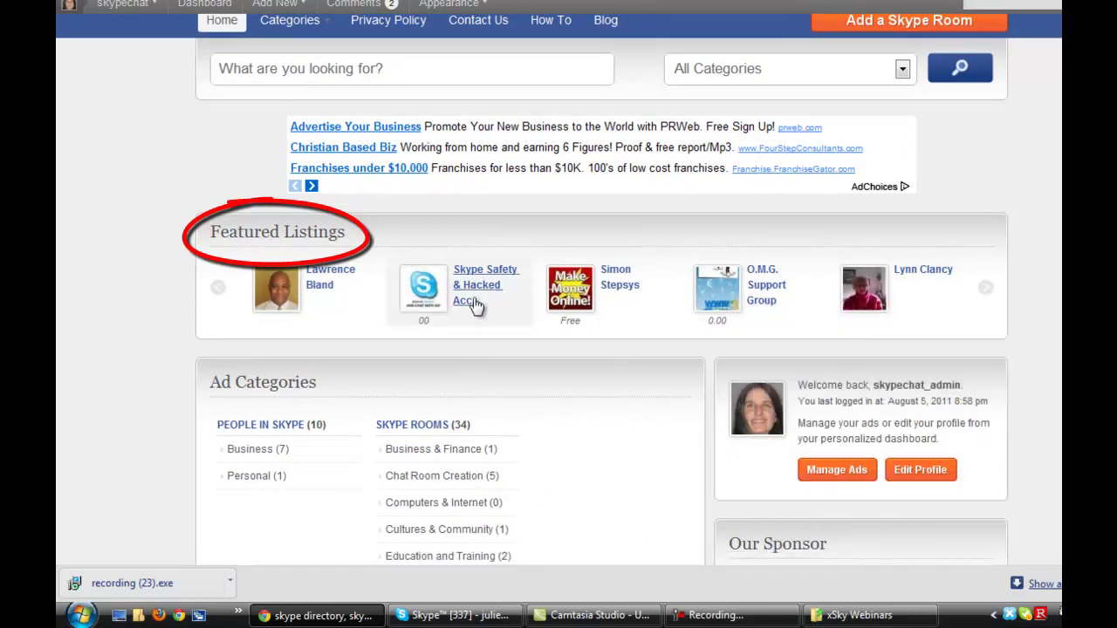